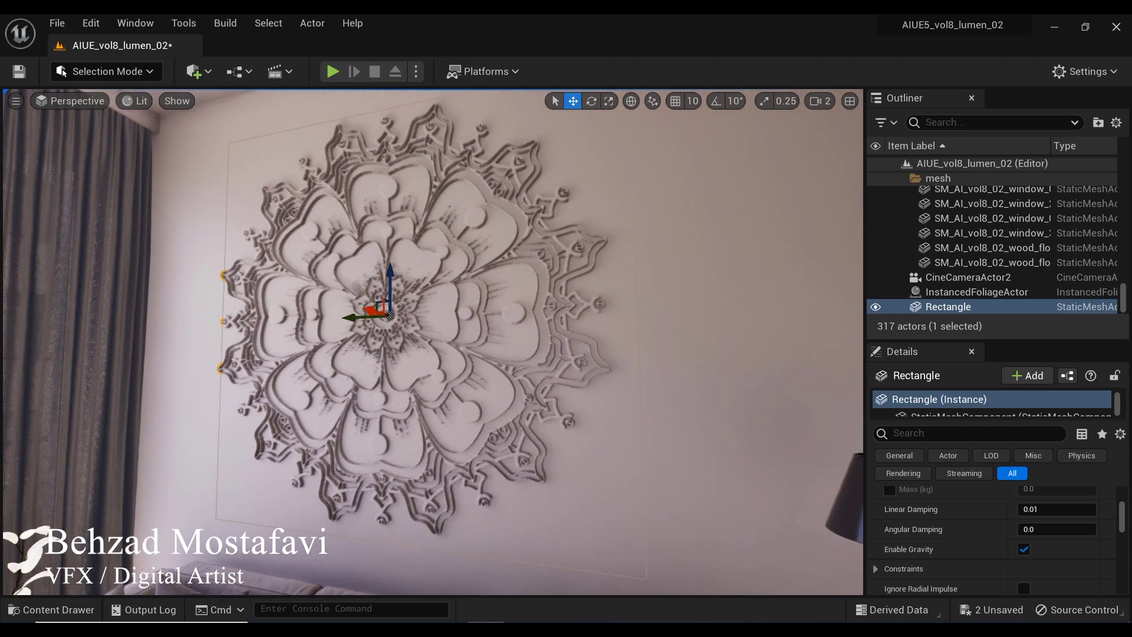
Delete the existing ornament rectangle from the wall and switch the editor to Modeling Mode
key("Delete")
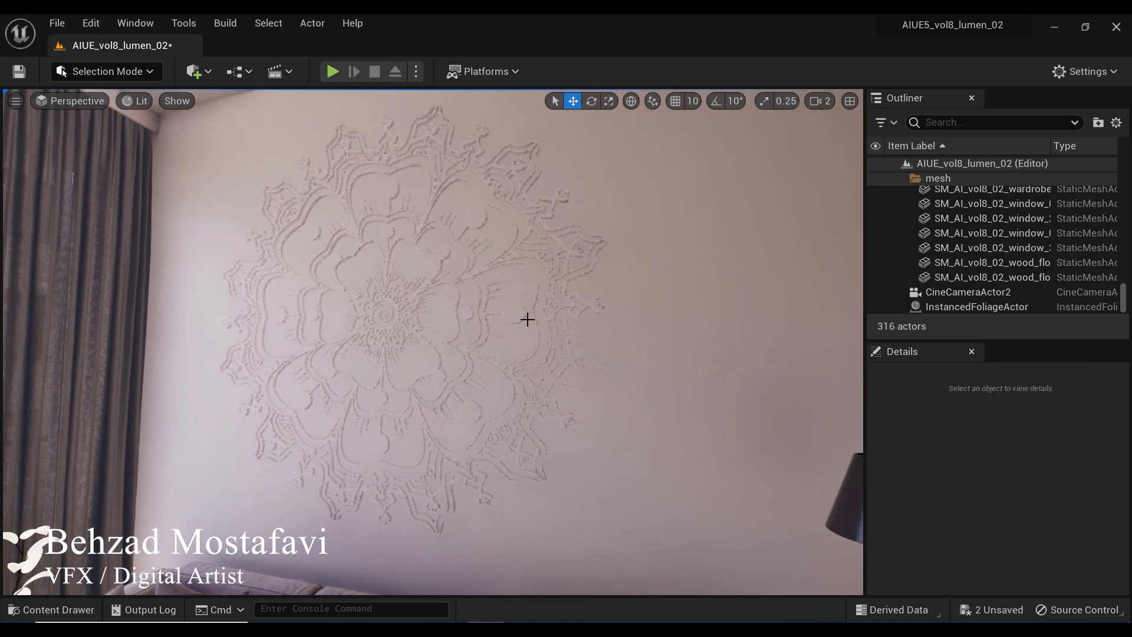
left_click(117, 71)
left_click(108, 161)
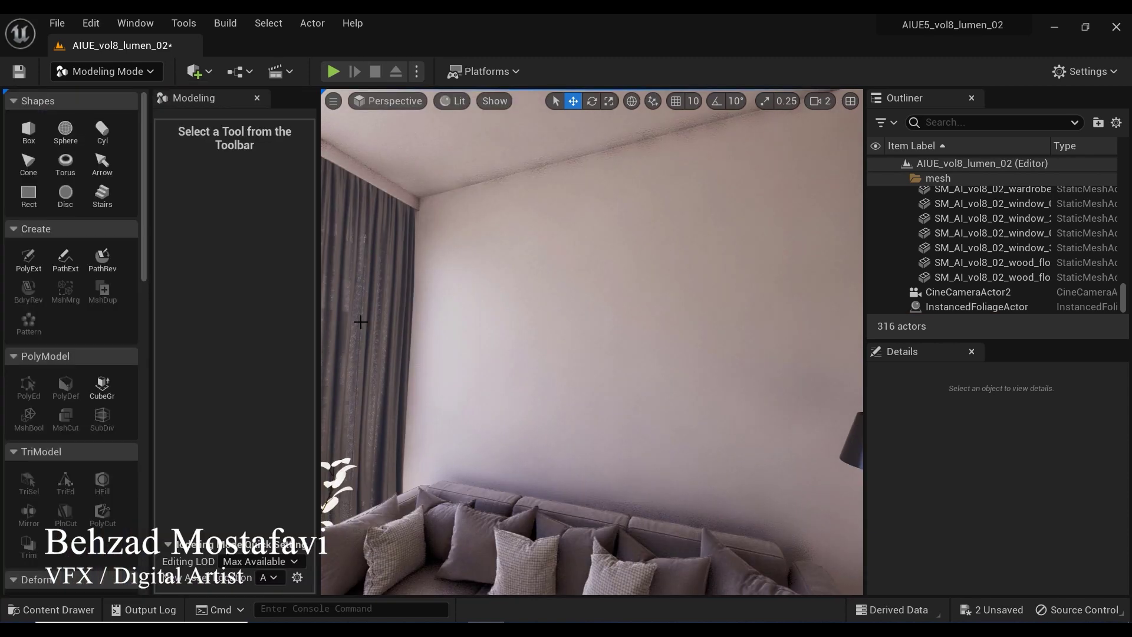
Create a 150 by 150 rectangle with 15 width and 15 depth subdivisions on the wall above the sofa
left_click(28, 195)
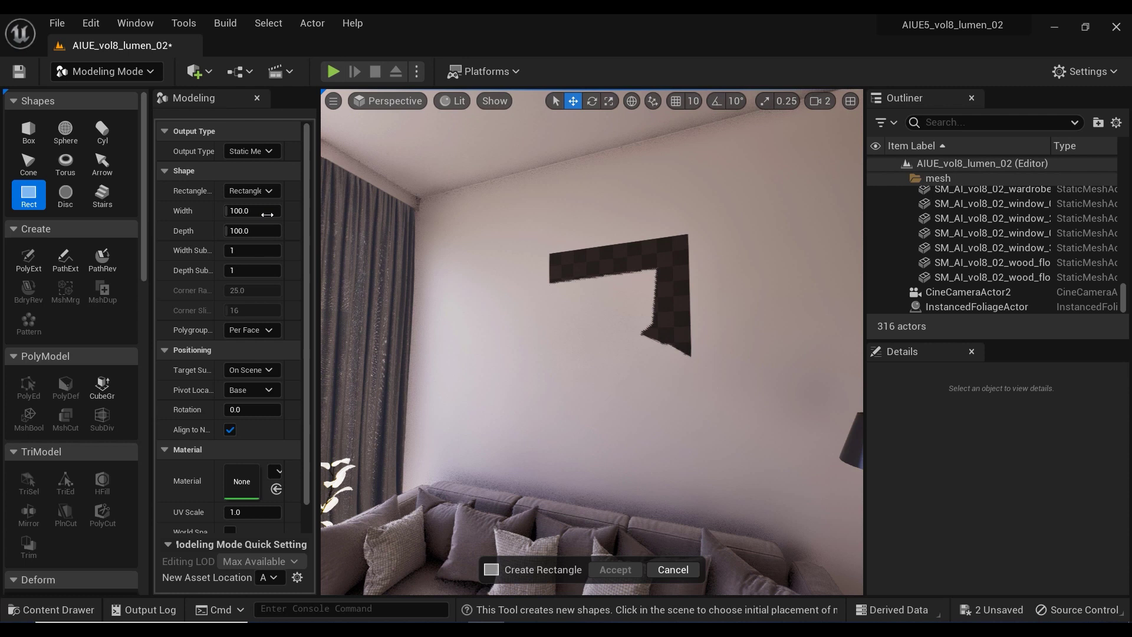
left_click(267, 214)
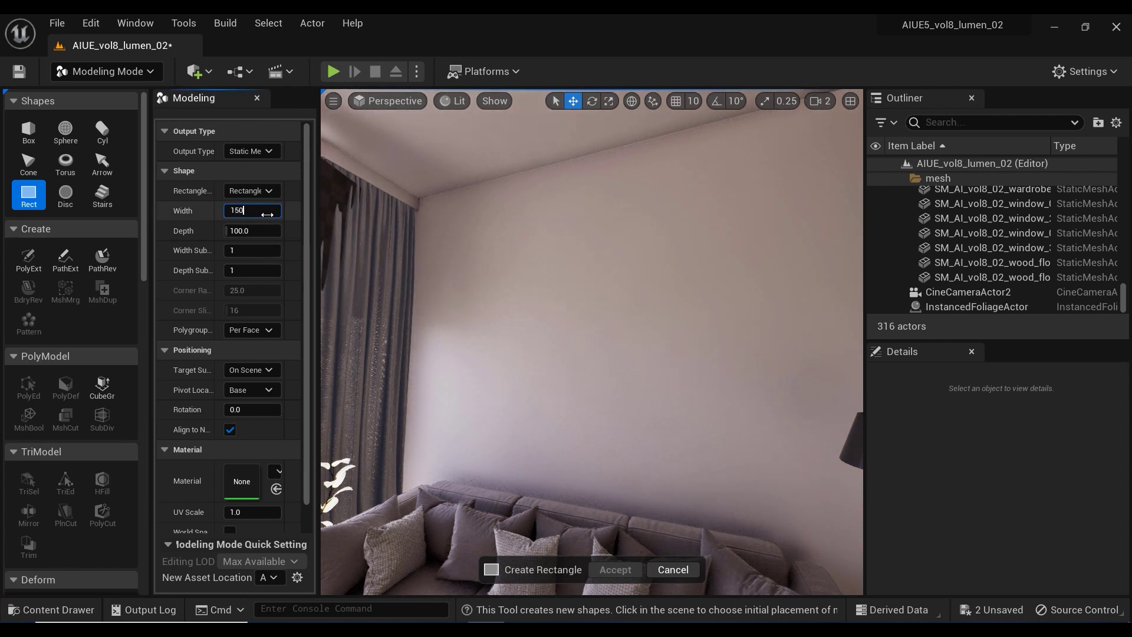
key("Tab")
key("Tab")
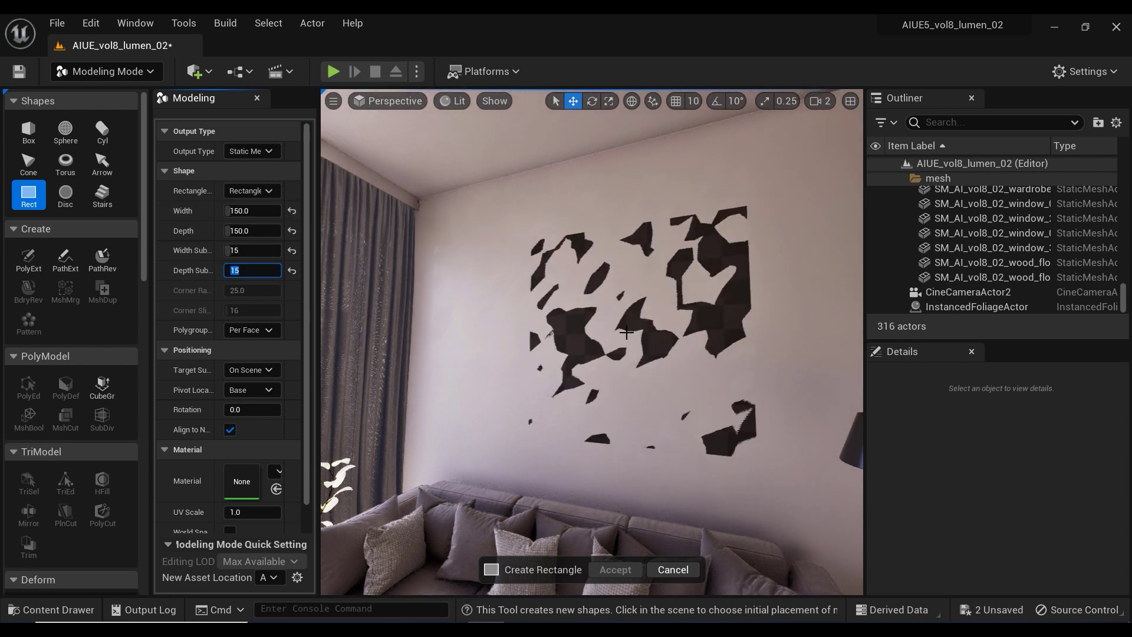
left_click(625, 333)
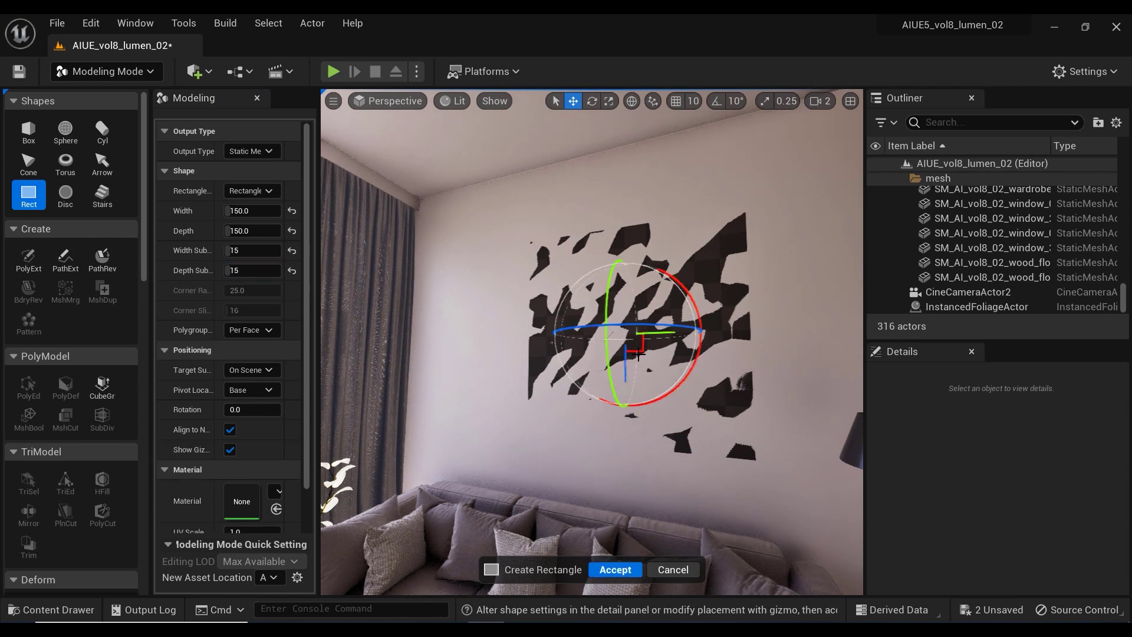
mouse_move(564, 336)
right_mouse_down()
mouse_move(584, 332)
mouse_move(564, 336)
right_mouse_up()
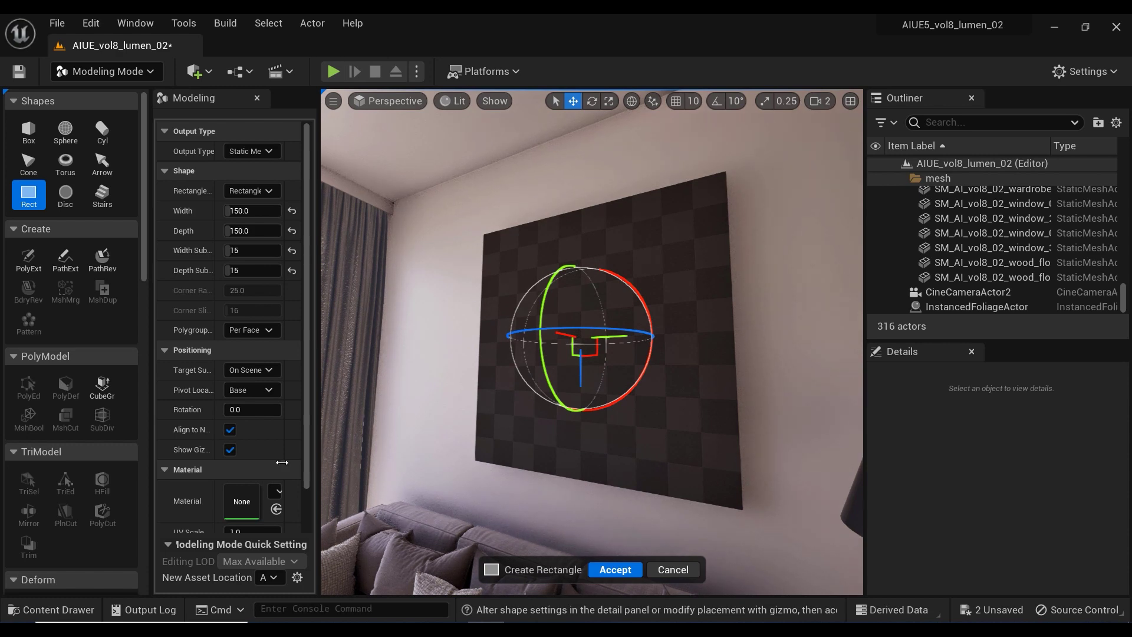
left_click(615, 570)
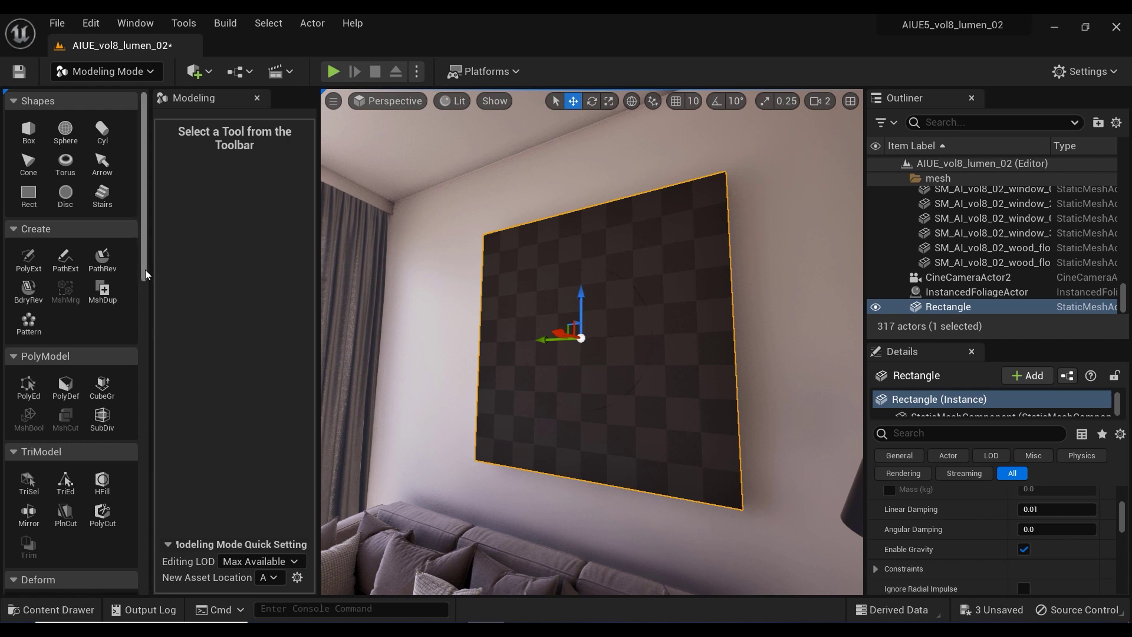
Remesh the rectangle with a target triangle count of 10000 and accept the result
left_click_drag(144, 271, 132, 454)
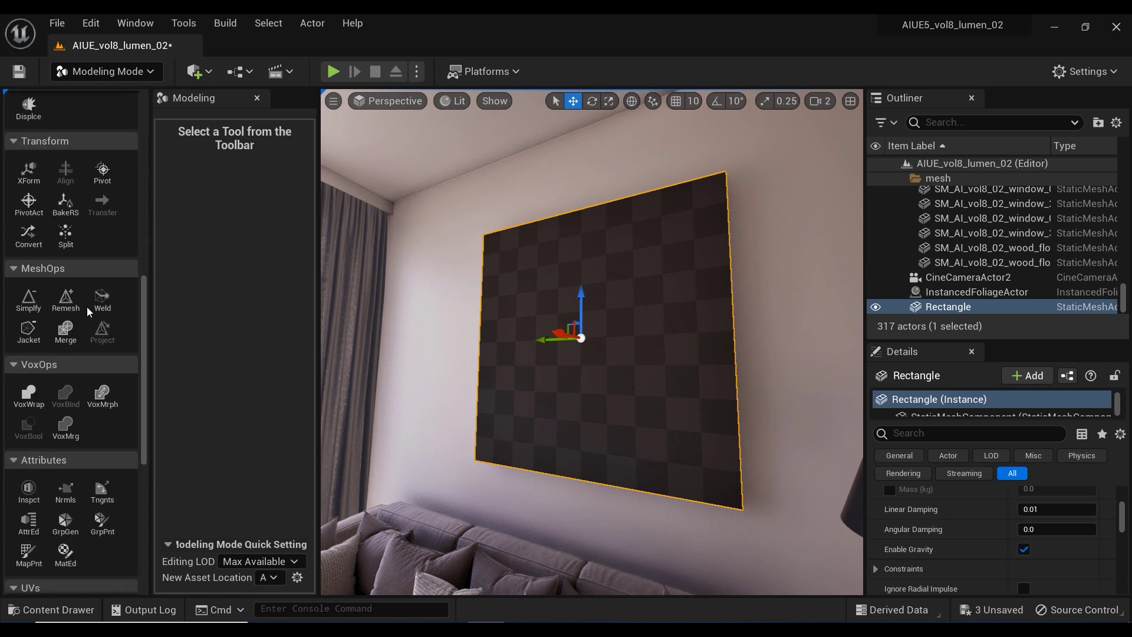
left_click(66, 301)
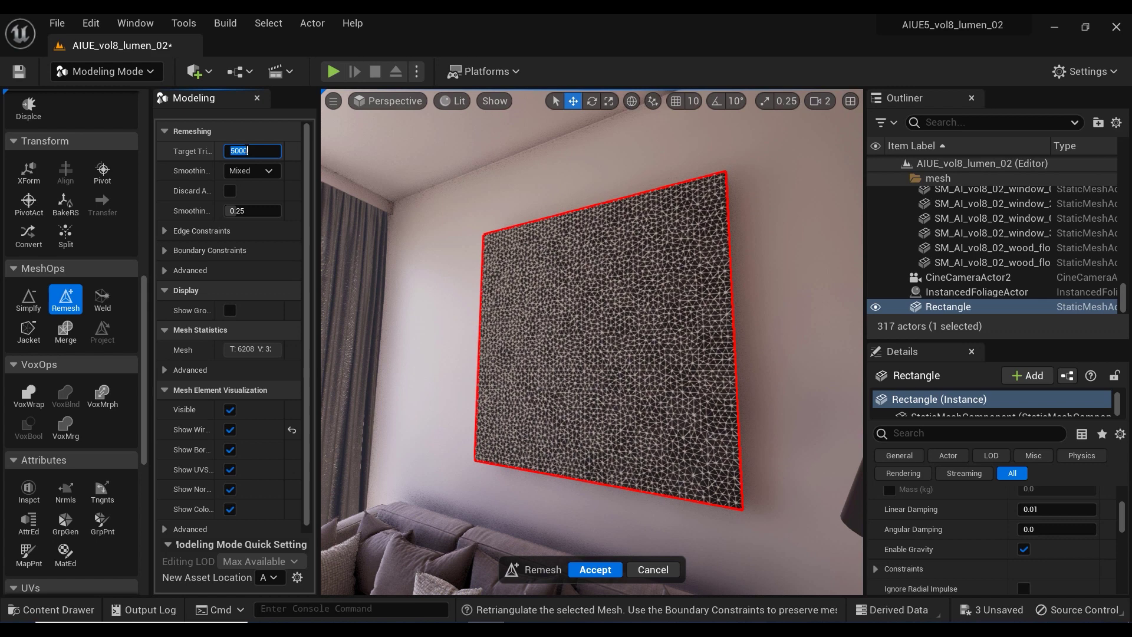
key("Return")
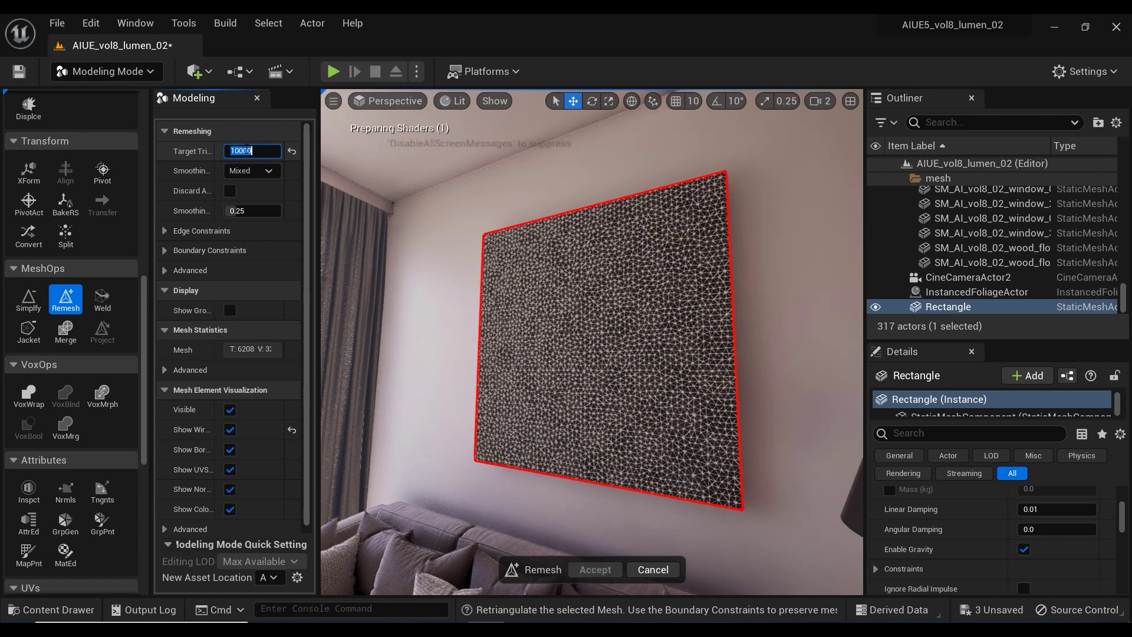
left_click(596, 569)
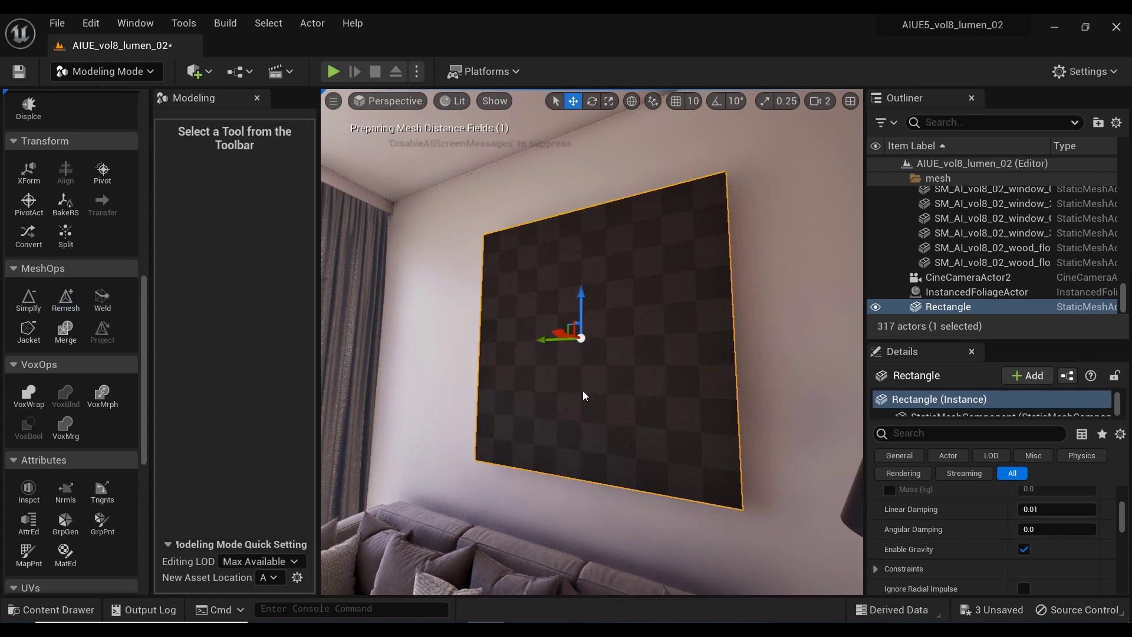
Start the Displace tool on the rectangle and set the displacement type to Texture2D Map
key("f")
right_click_drag(584, 354, 616, 351)
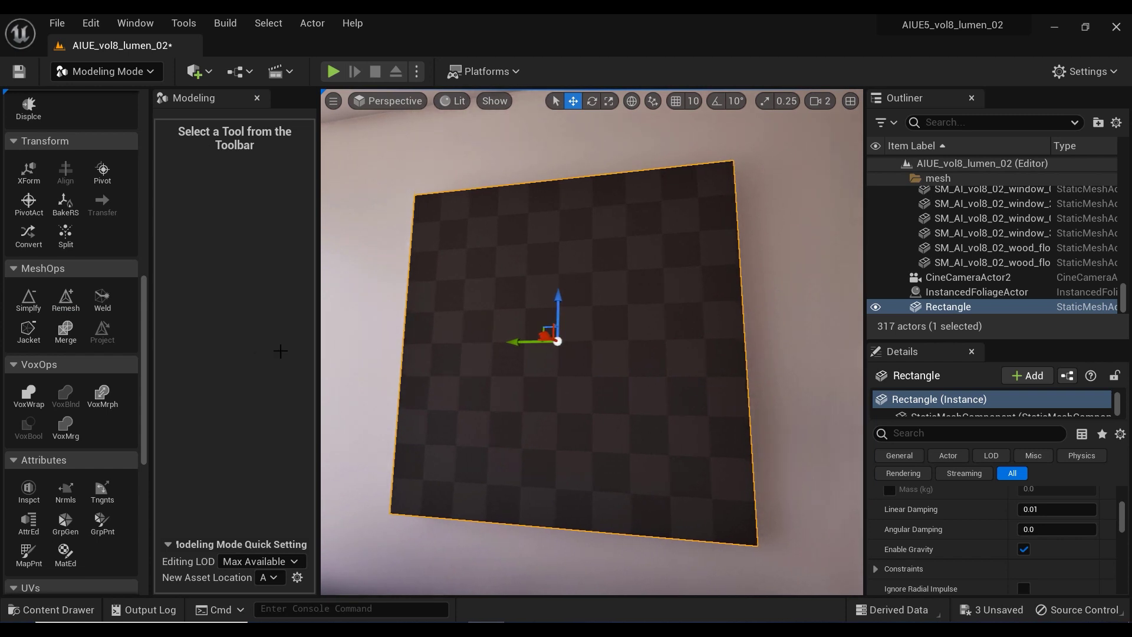
left_click_drag(143, 311, 155, 229)
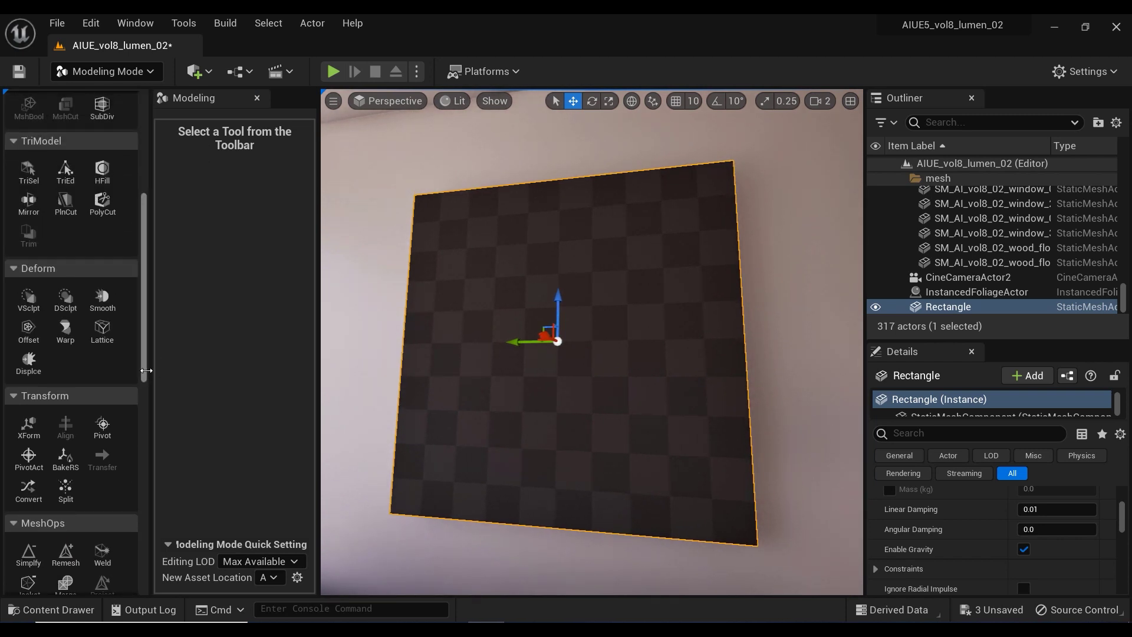
left_click(29, 360)
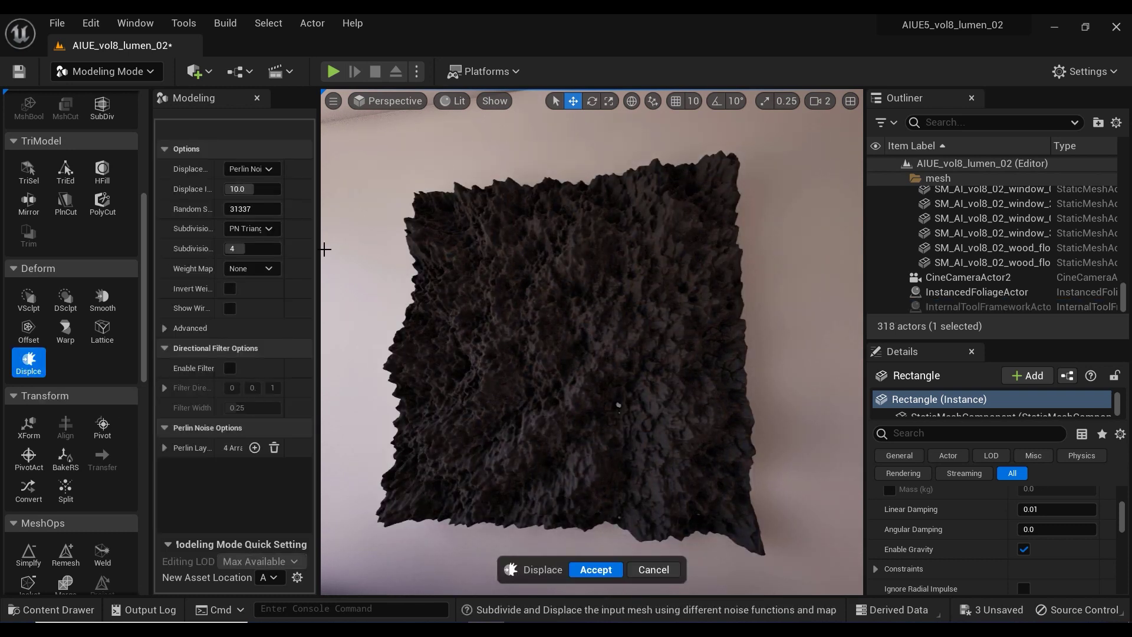
left_click_drag(318, 200, 382, 212)
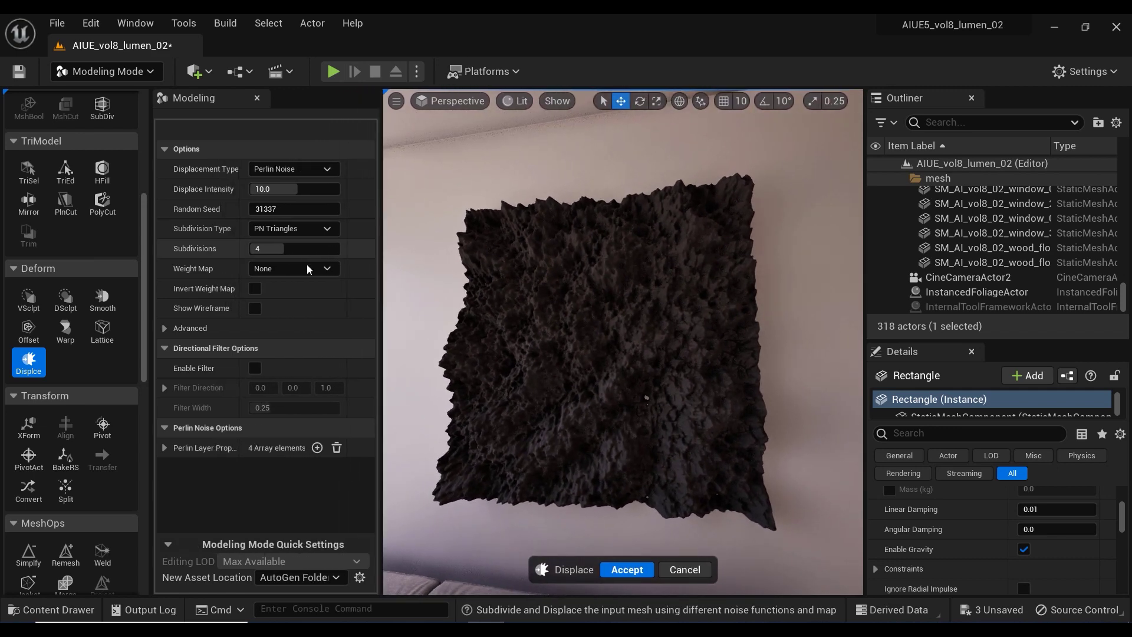
left_click(315, 167)
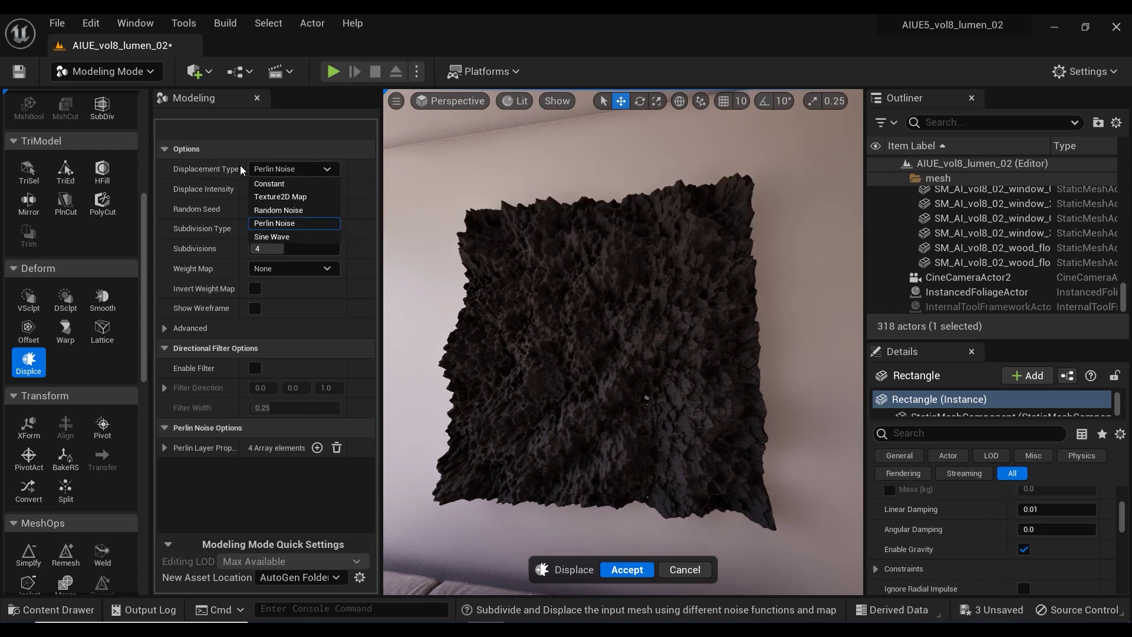
left_click(277, 197)
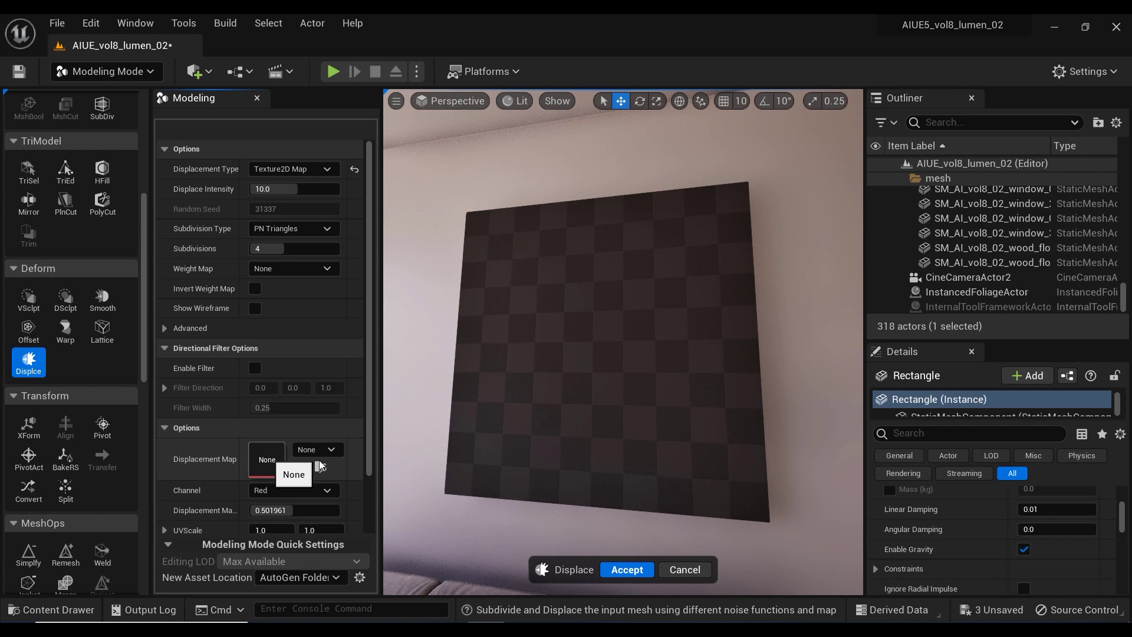
Open the ornament texture from the ORNment folder to examine its black-and-white pattern, and close it again
key("ctrl+space")
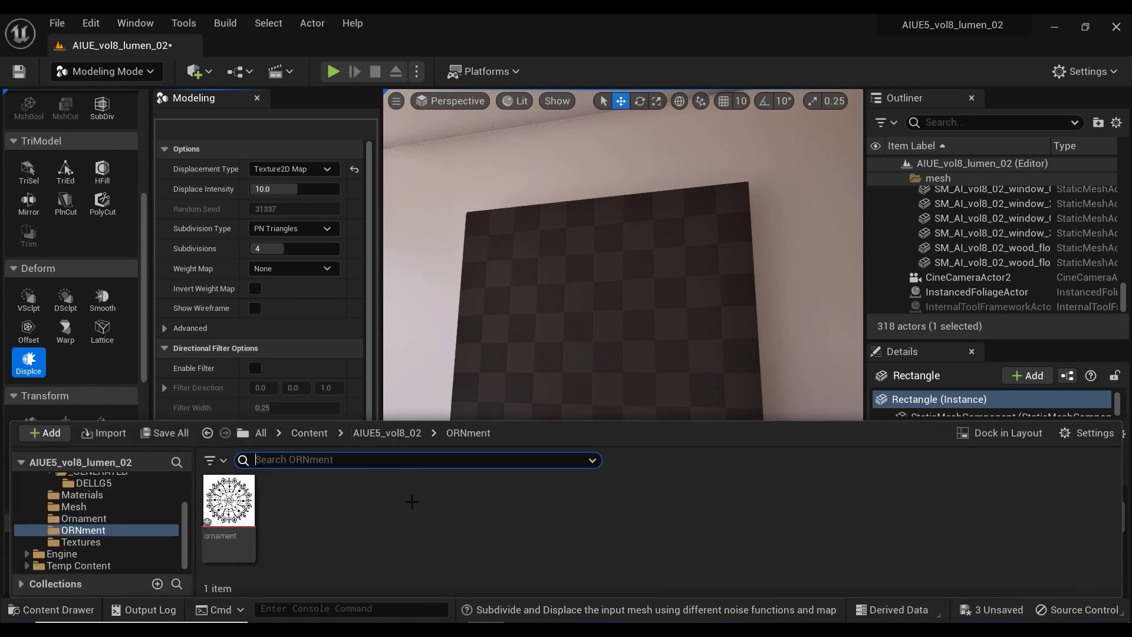
double_click(229, 512)
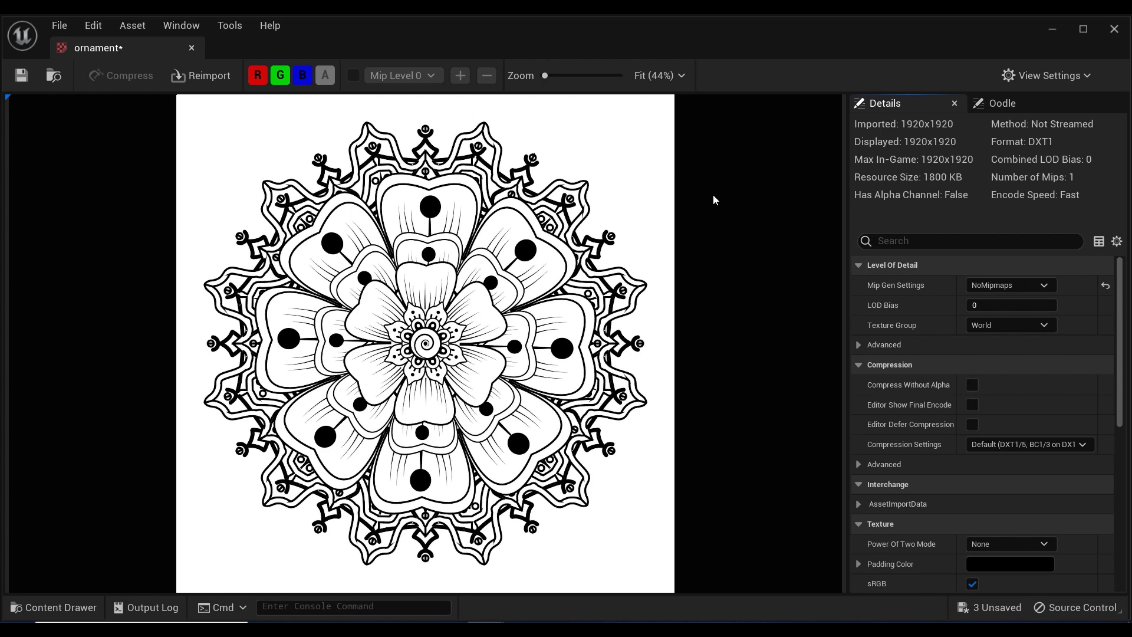
left_click(1112, 29)
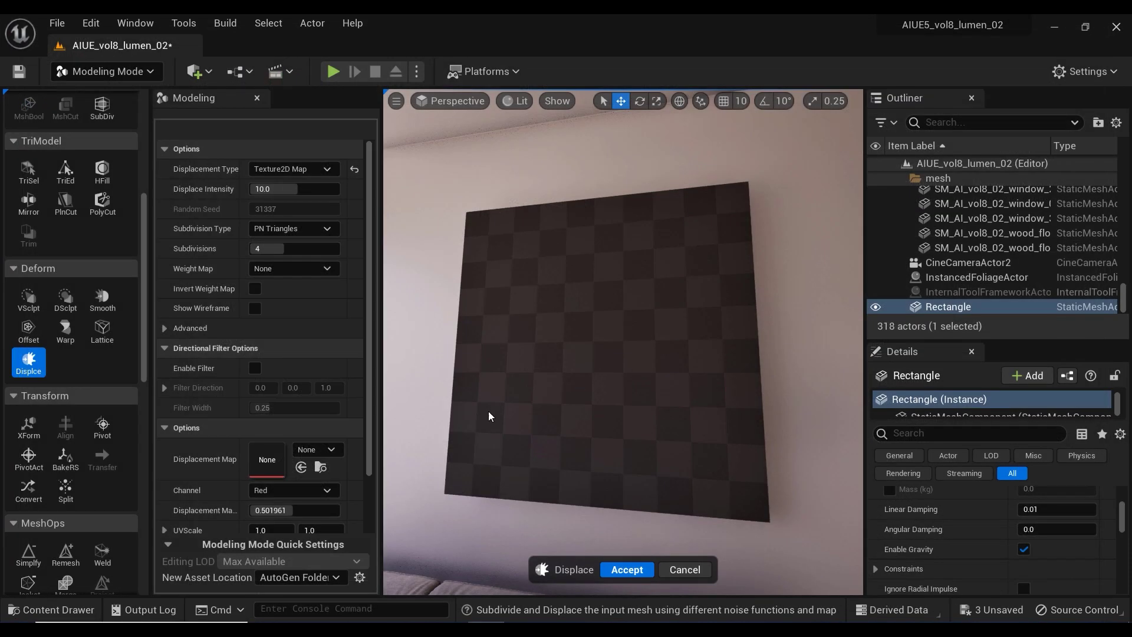
Assign the ornament texture from the ORNment folder as the displacement map
key("ctrl+space")
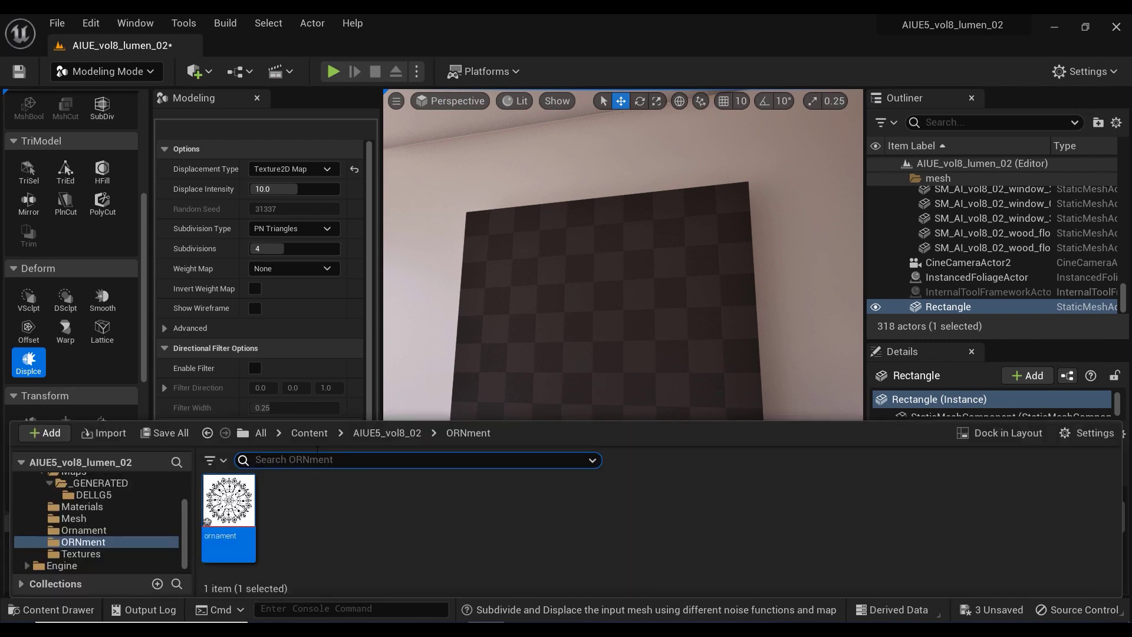
left_click_drag(443, 420, 416, 489)
left_click_drag(238, 553, 267, 542)
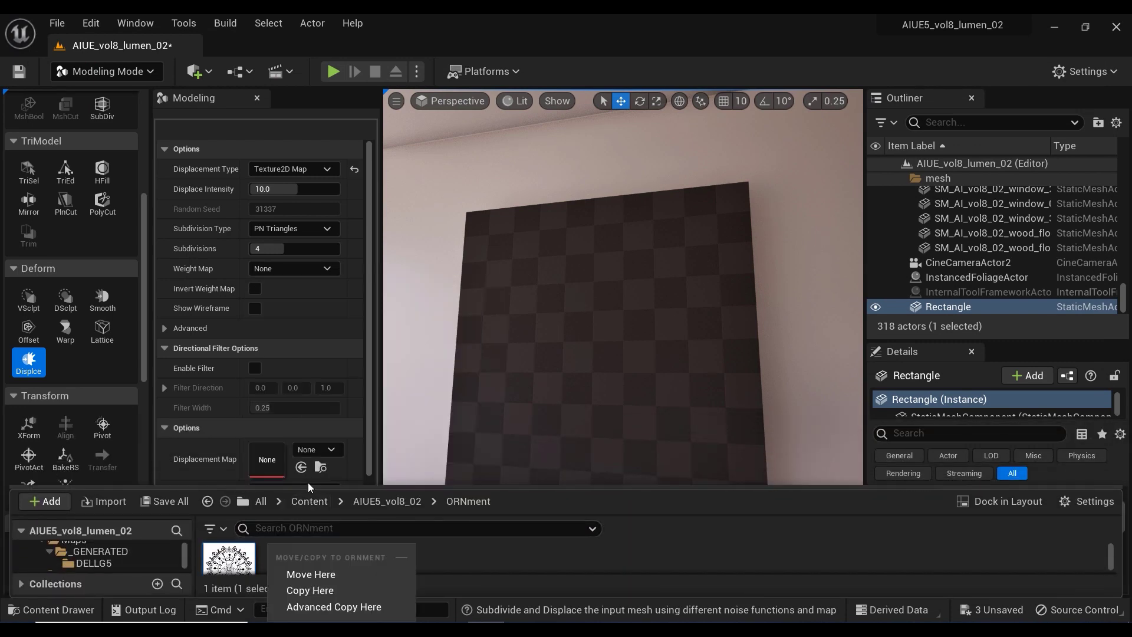
left_click(239, 553)
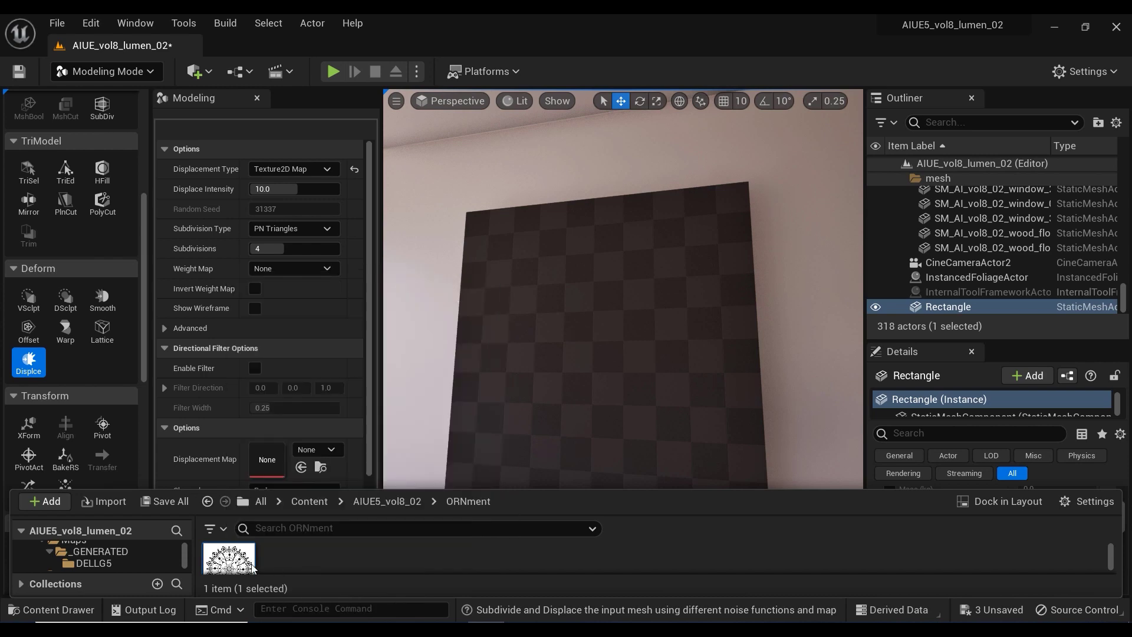
left_click_drag(231, 559, 267, 459)
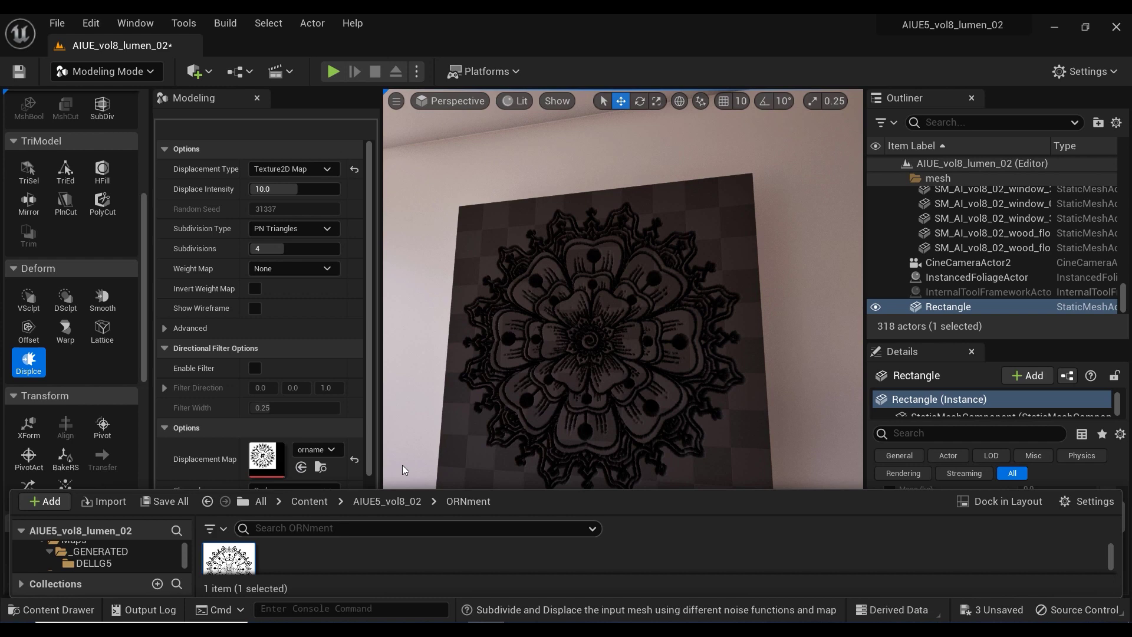
left_click(427, 398)
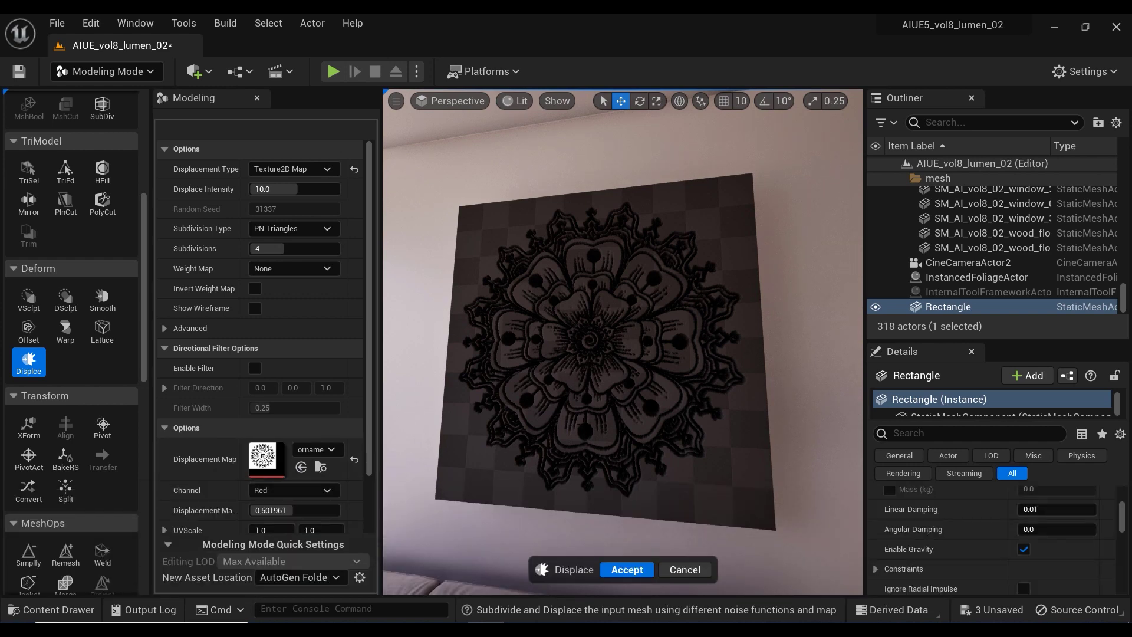
Try a Displace Intensity of about 66.3 on the rectangle and check the relief depth from the side
right_click_drag(623, 342, 507, 342)
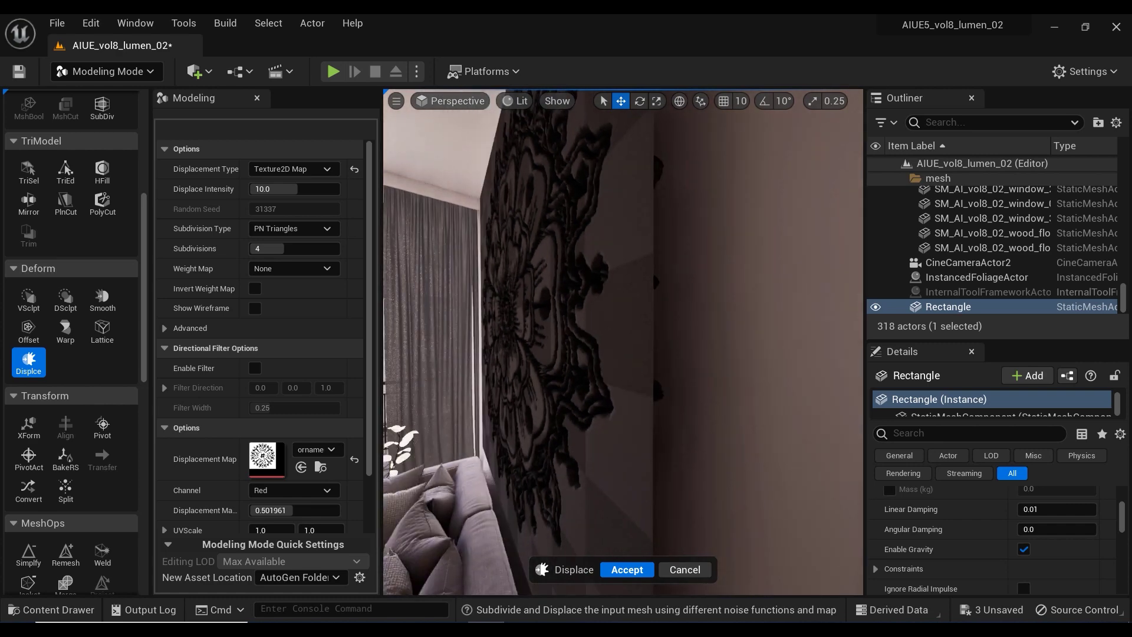
right_click_drag(566, 401, 501, 400)
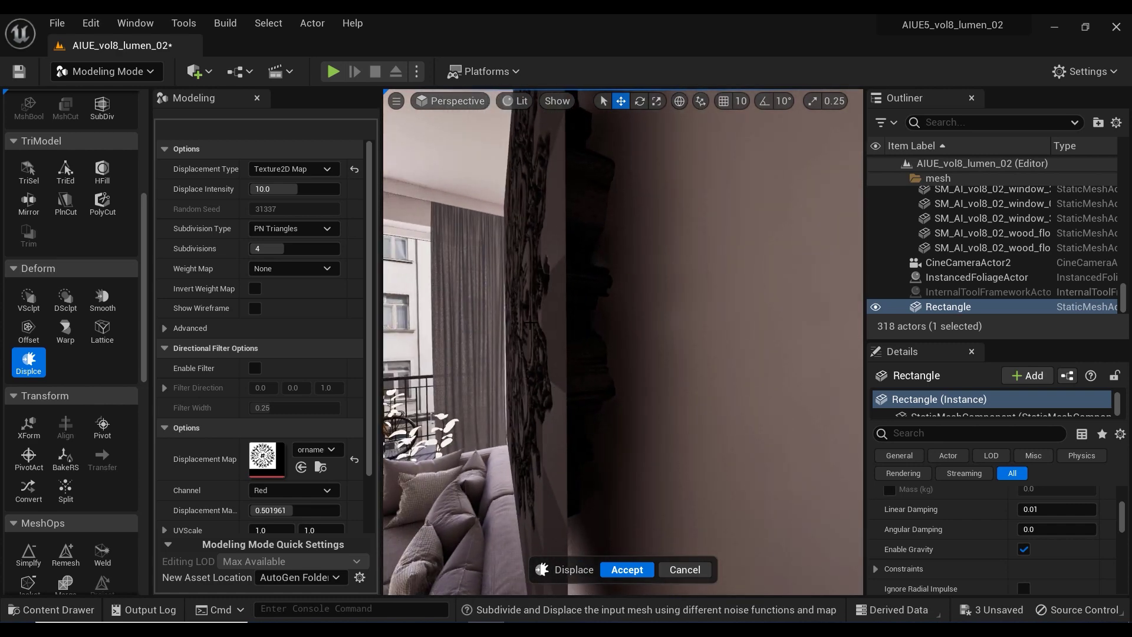
left_click_drag(546, 327, 737, 330, "alt")
right_click_drag(632, 376, 631, 348)
left_click_drag(702, 380, 678, 379, "alt")
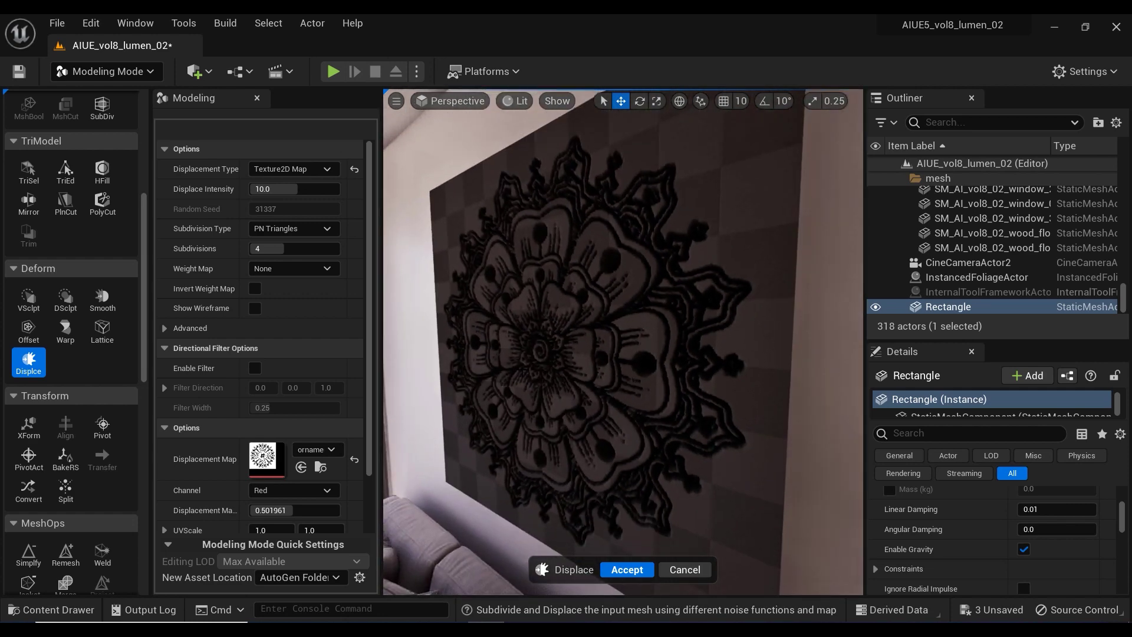
left_click_drag(310, 188, 289, 188)
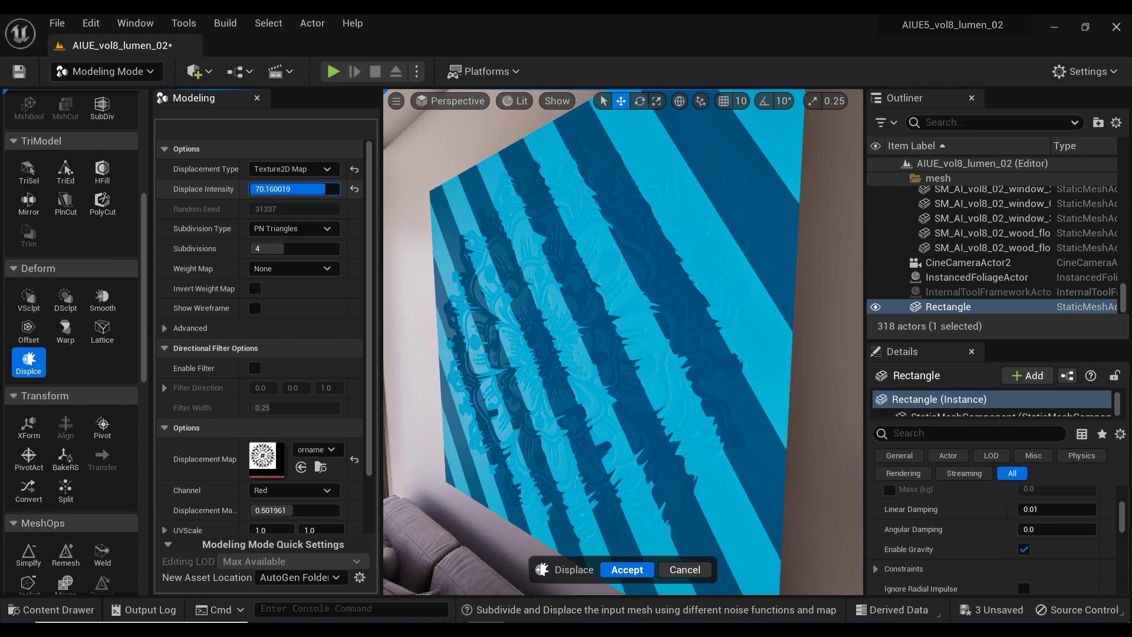
left_click_drag(325, 188, 322, 189)
left_click_drag(613, 347, 484, 348, "alt")
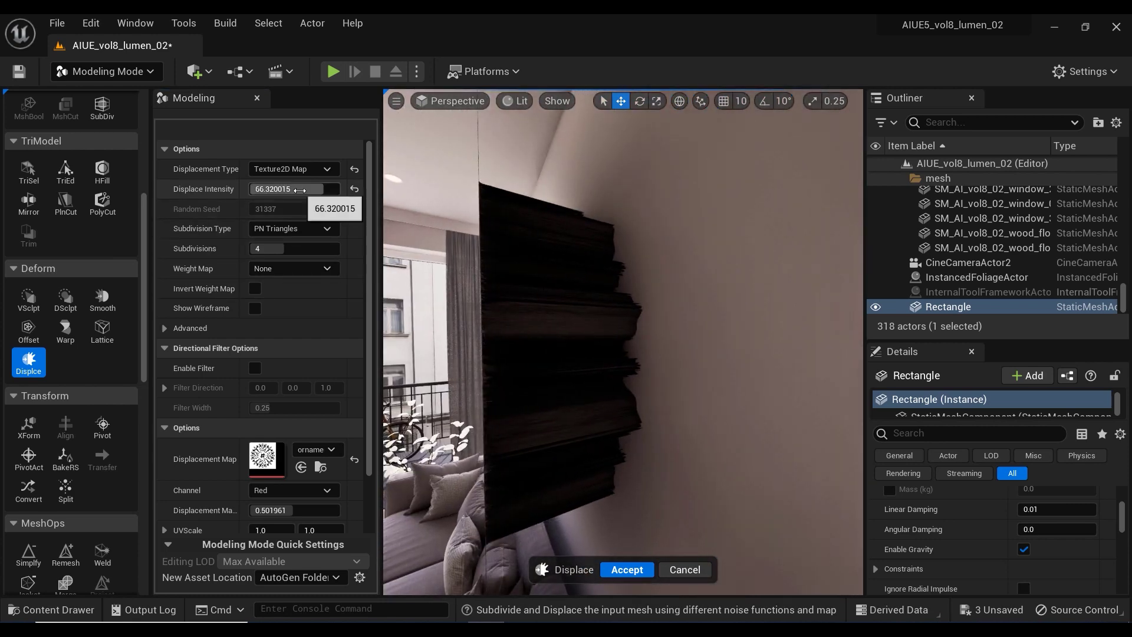
Set the Displace Intensity to -10.0 and raise the Subdivisions to 10
left_click_drag(299, 189, 278, 188)
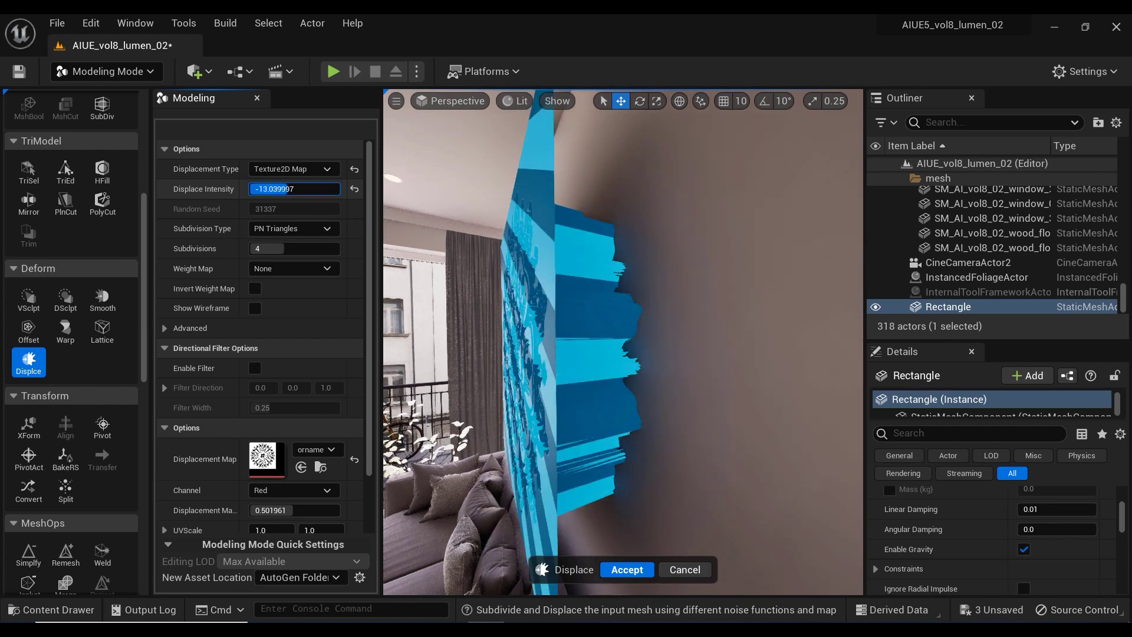
left_click_drag(519, 347, 578, 348, "alt")
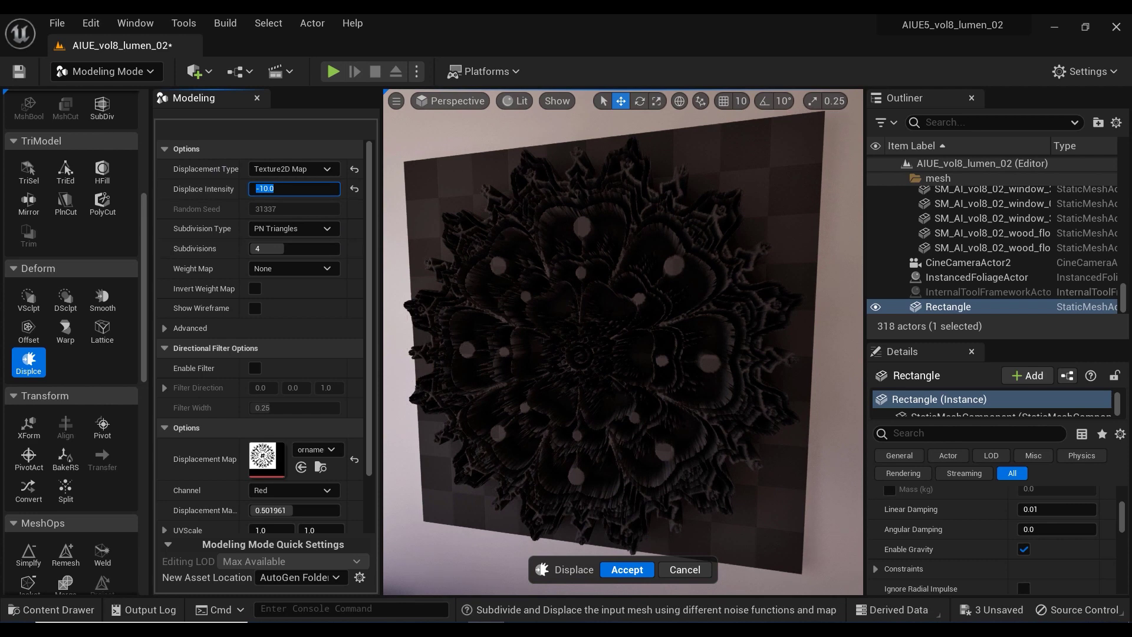
right_click_drag(623, 342, 523, 342)
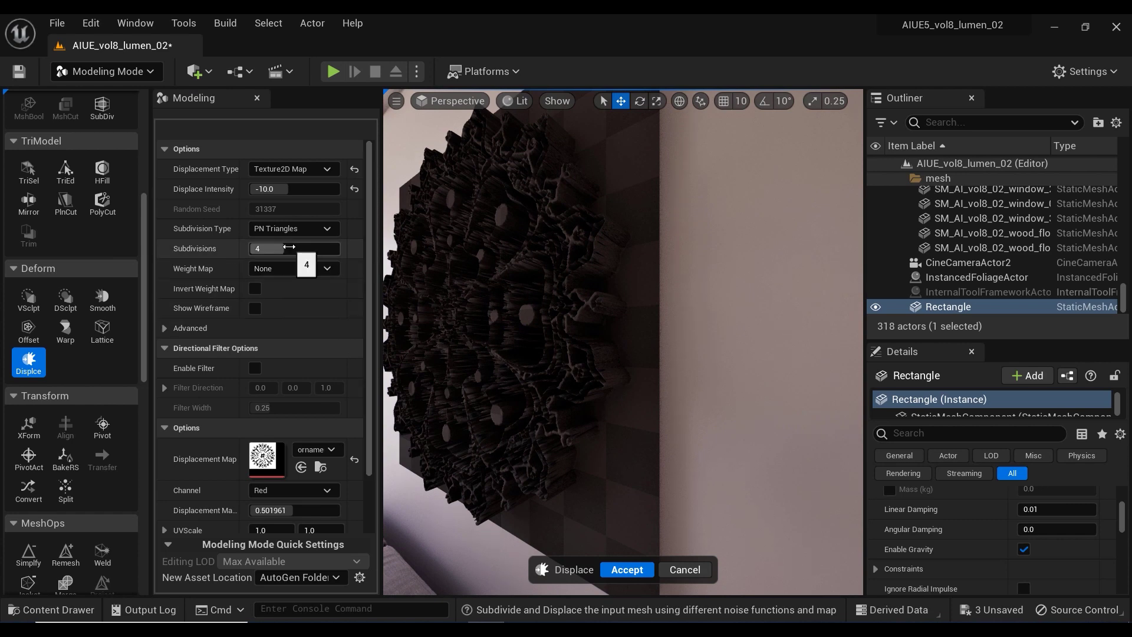
left_click_drag(283, 248, 300, 248)
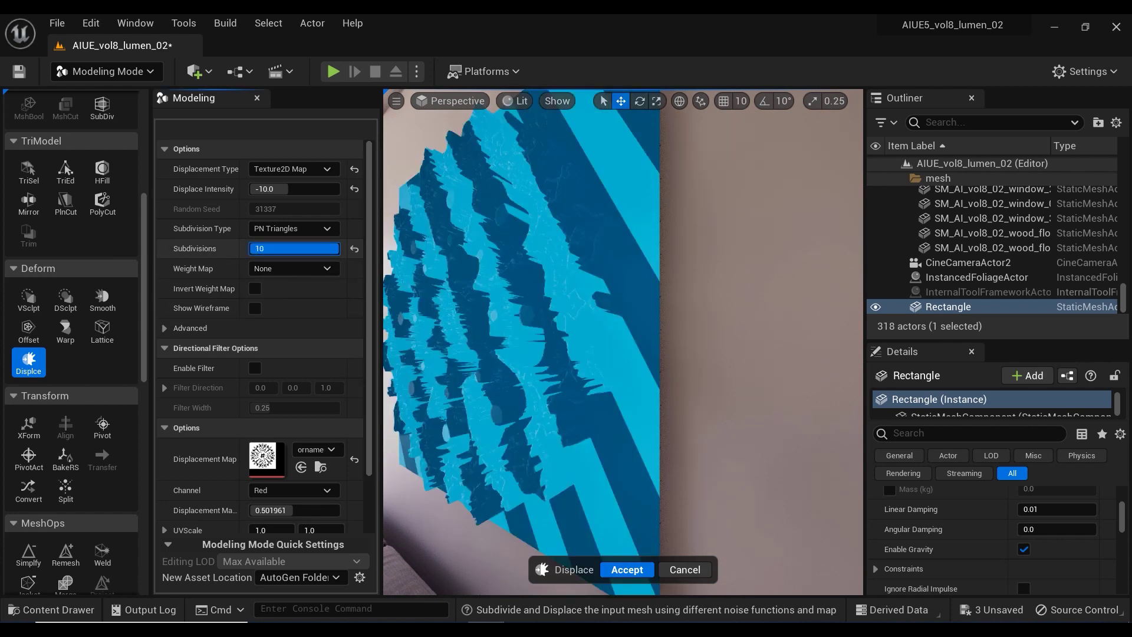
Apply the Displace operation to the rectangle after checking the finer ornament relief from the front
key("Return")
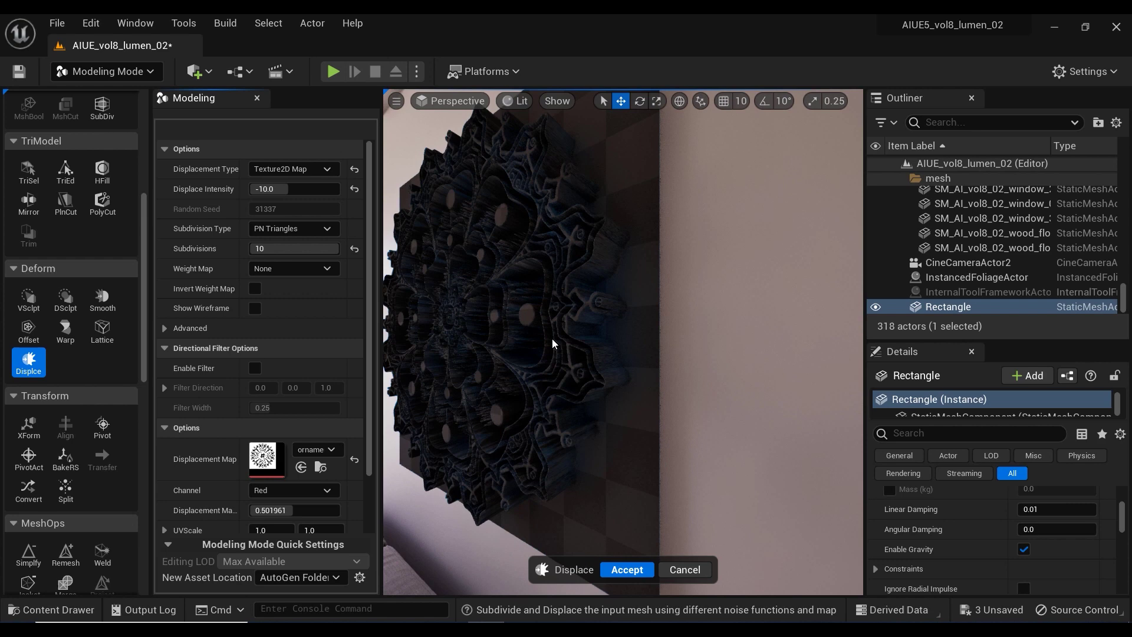
right_click_drag(553, 346, 628, 321)
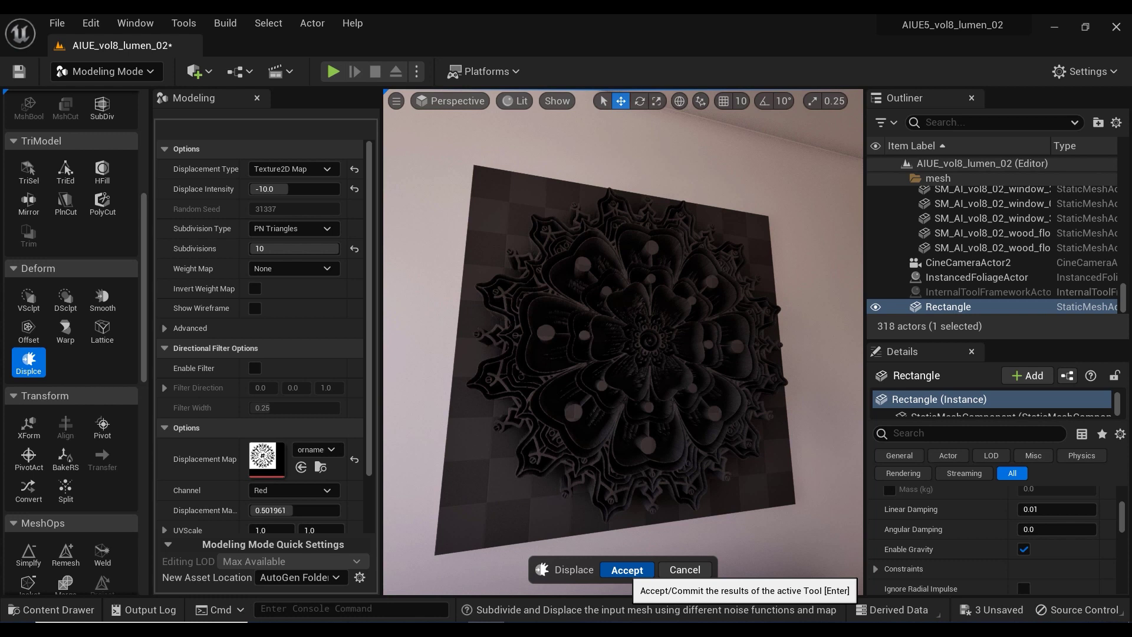
left_click(626, 569)
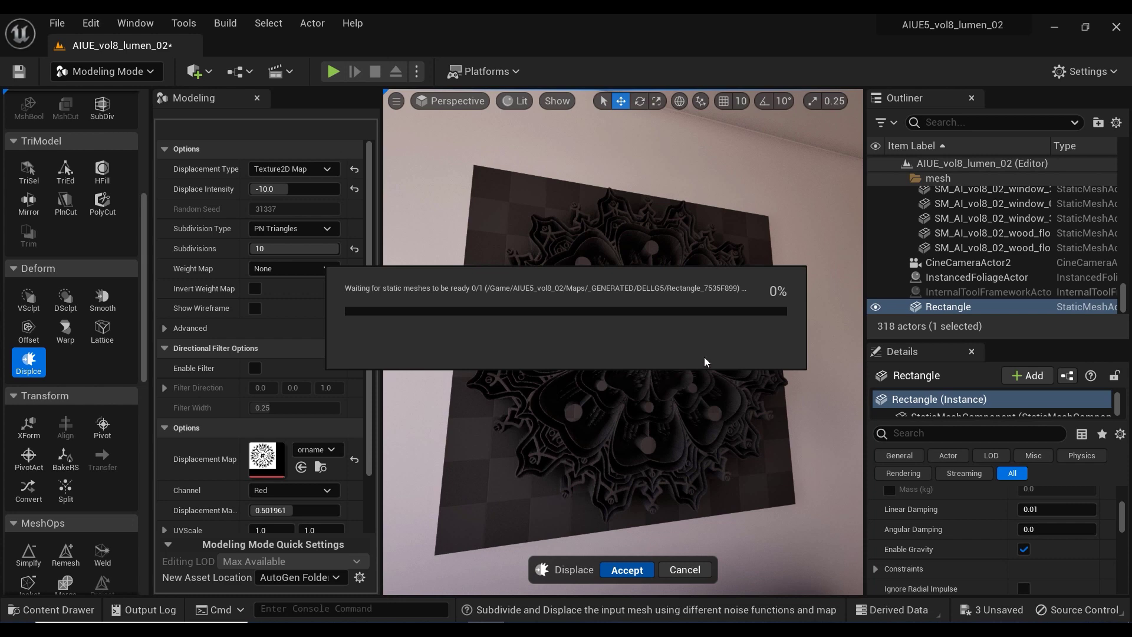
Locate the wall's material in the content folders and assign it to the displaced ornament
right_click_drag(719, 345, 735, 317)
left_click(735, 316)
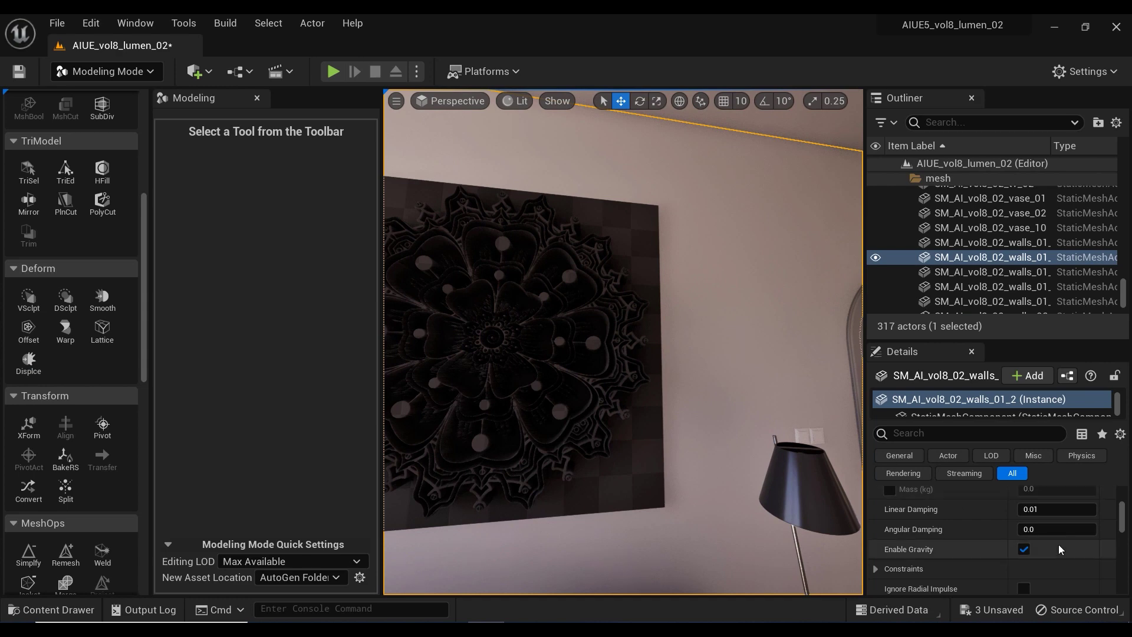
scroll(1002, 531, "down", 2)
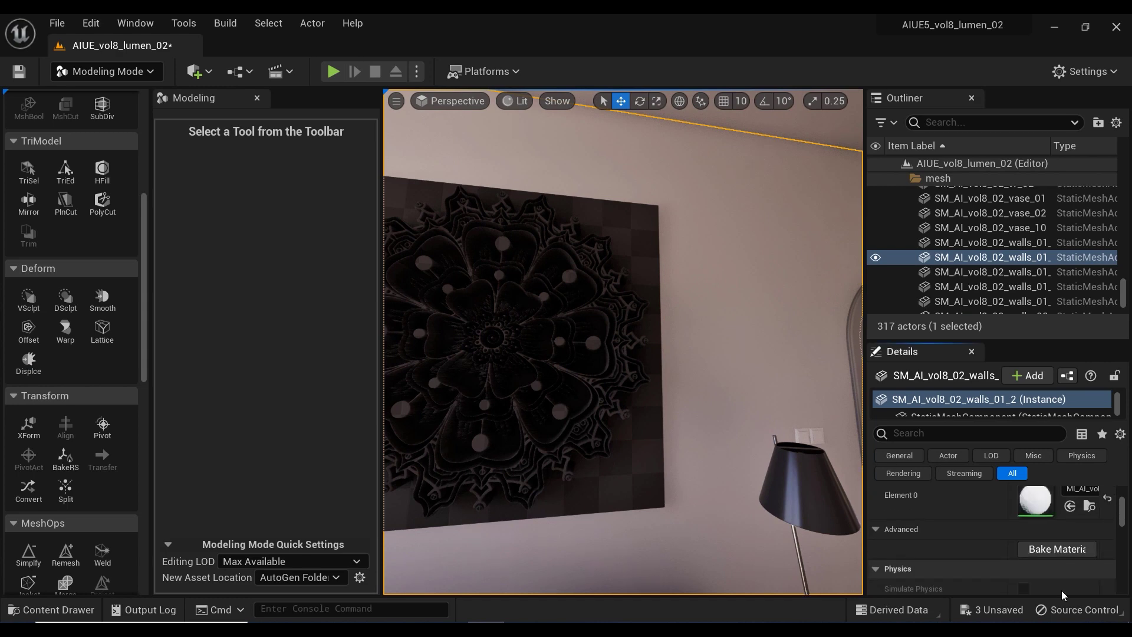
left_click(1090, 507)
left_click_drag(875, 568, 504, 326)
right_click_drag(849, 243, 719, 241)
Return to Selection Mode and push the ornament back into the wall so its relief stands out less
key("shift+1")
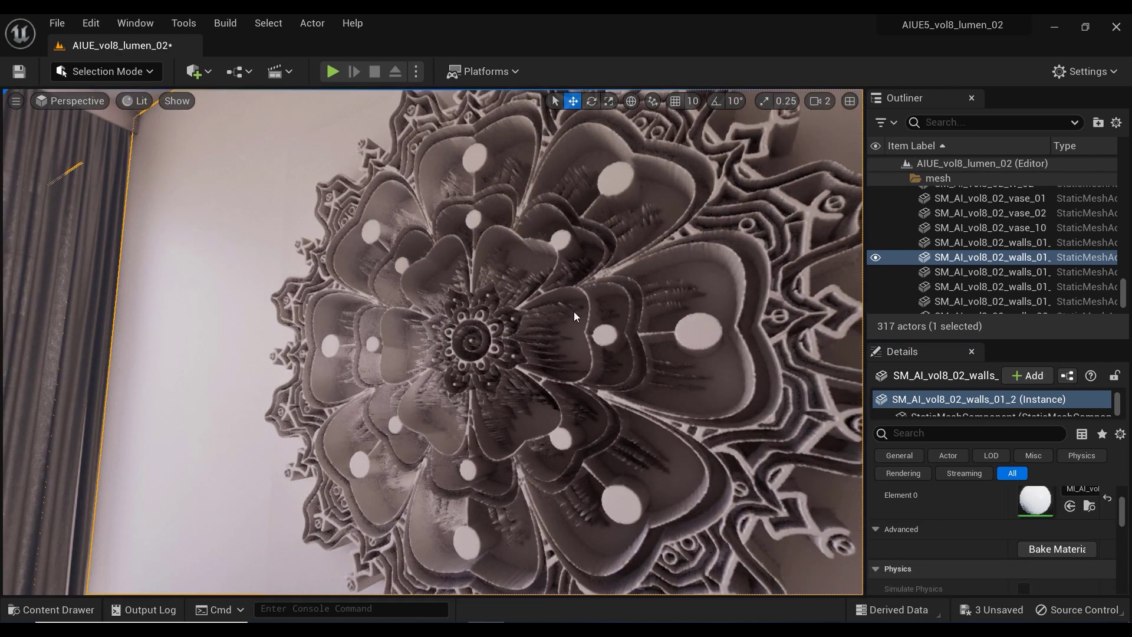
key("s")
right_click_drag(574, 312, 526, 307)
left_click(537, 258)
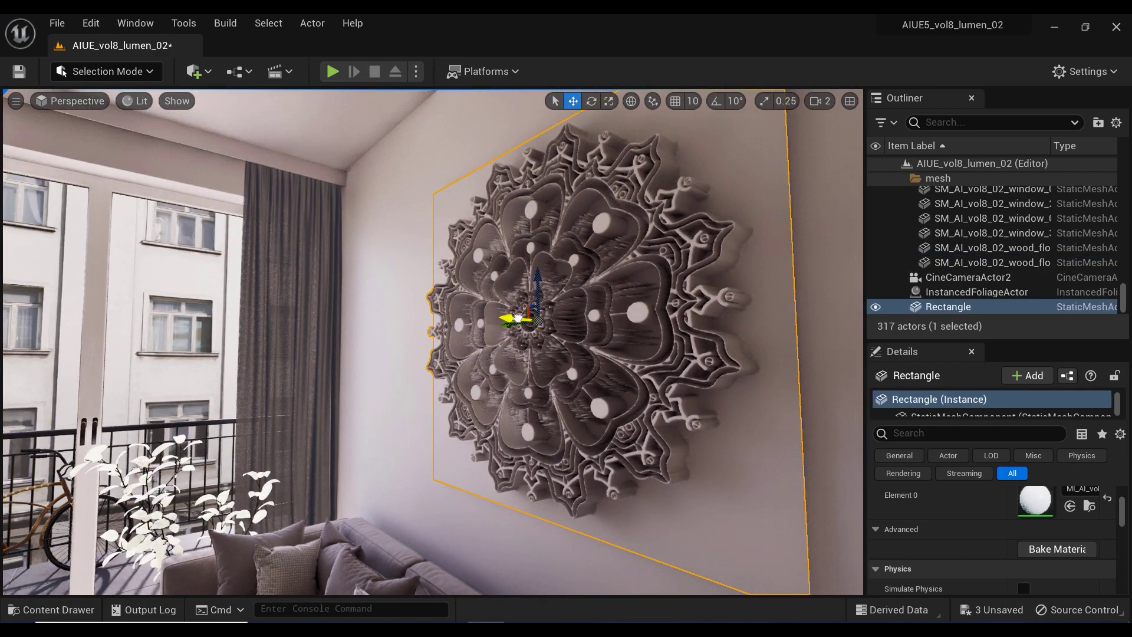
left_click_drag(517, 318, 539, 325)
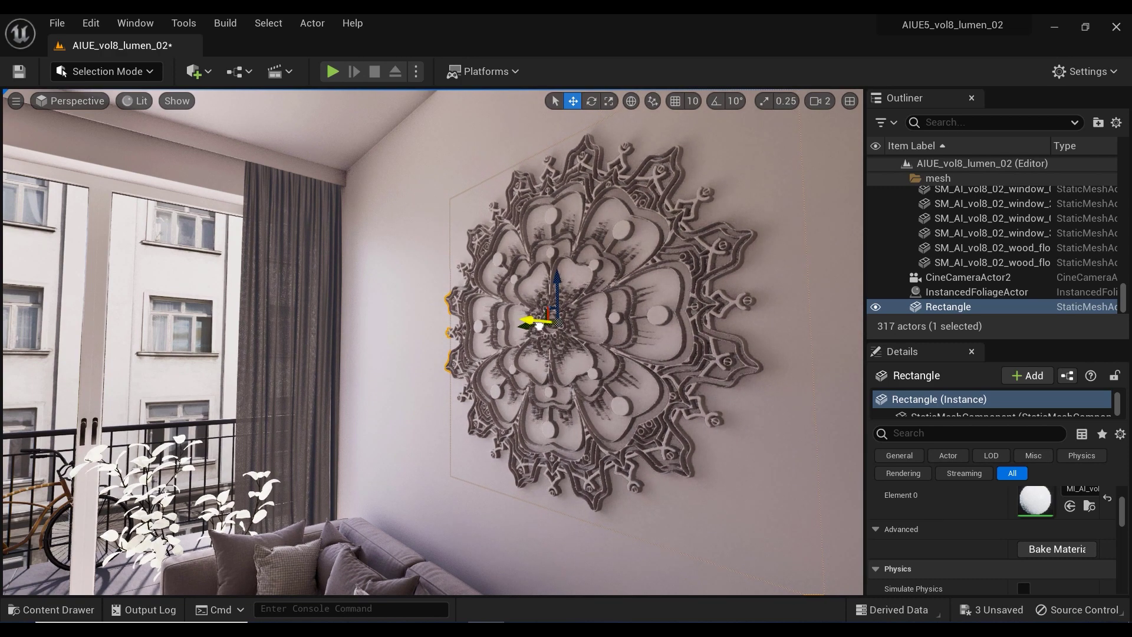
Scale the ornament up so it fills more of the wall above the sofa
key("s")
right_click_drag(574, 314, 604, 295)
key("r")
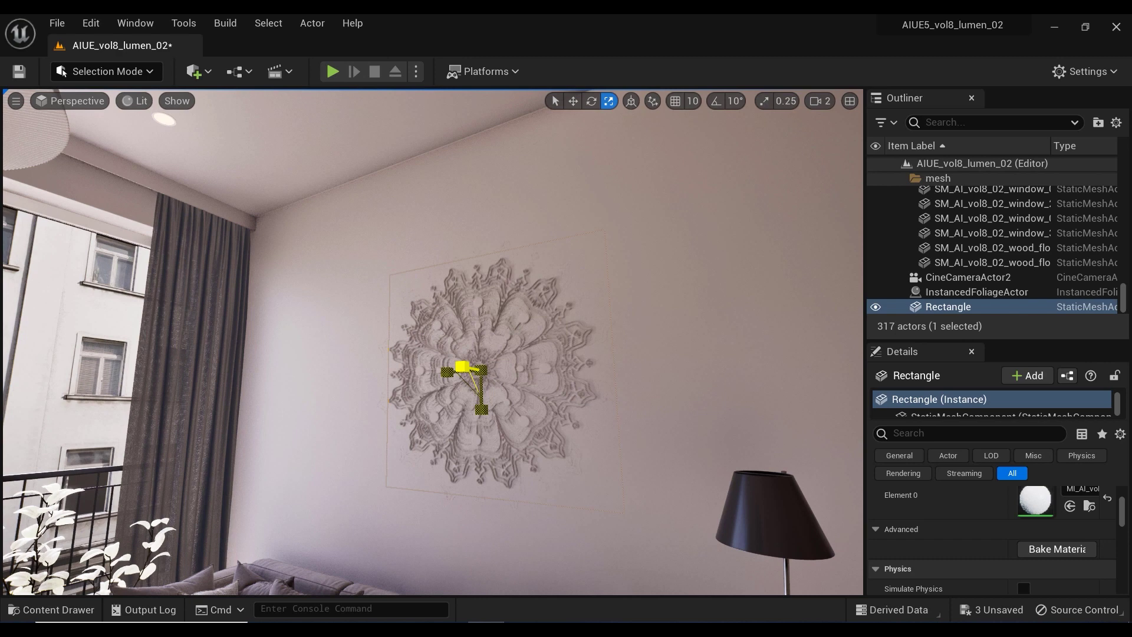
left_click_drag(482, 370, 531, 371)
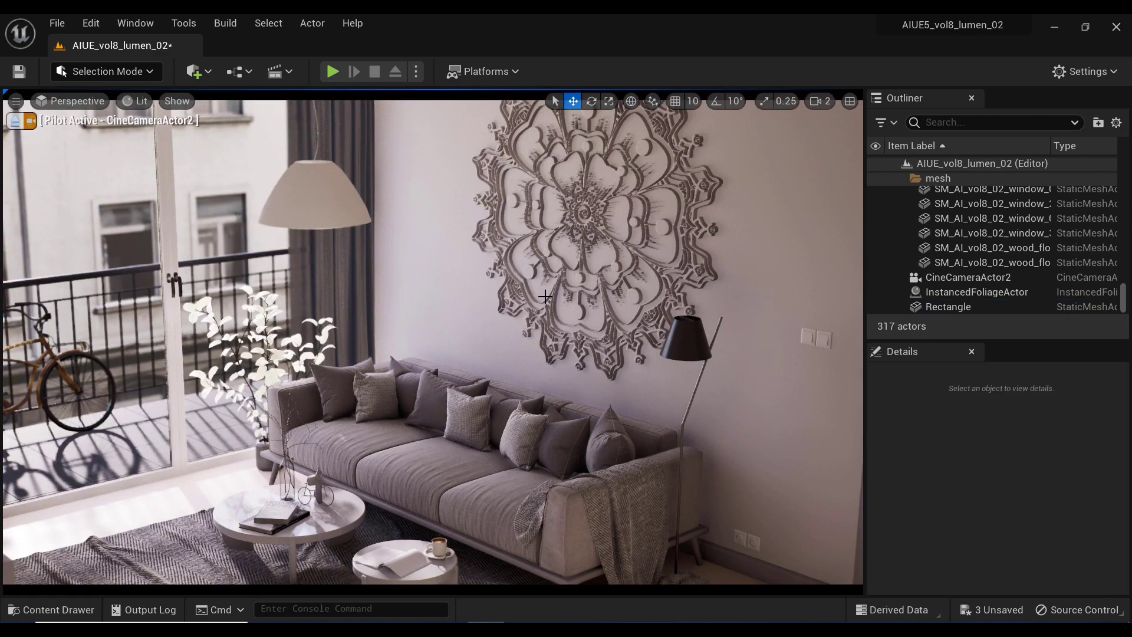
Shift the ornament along the wall toward the window so it sits better above the sofa, and deselect it
right_click_drag(545, 297, 547, 293)
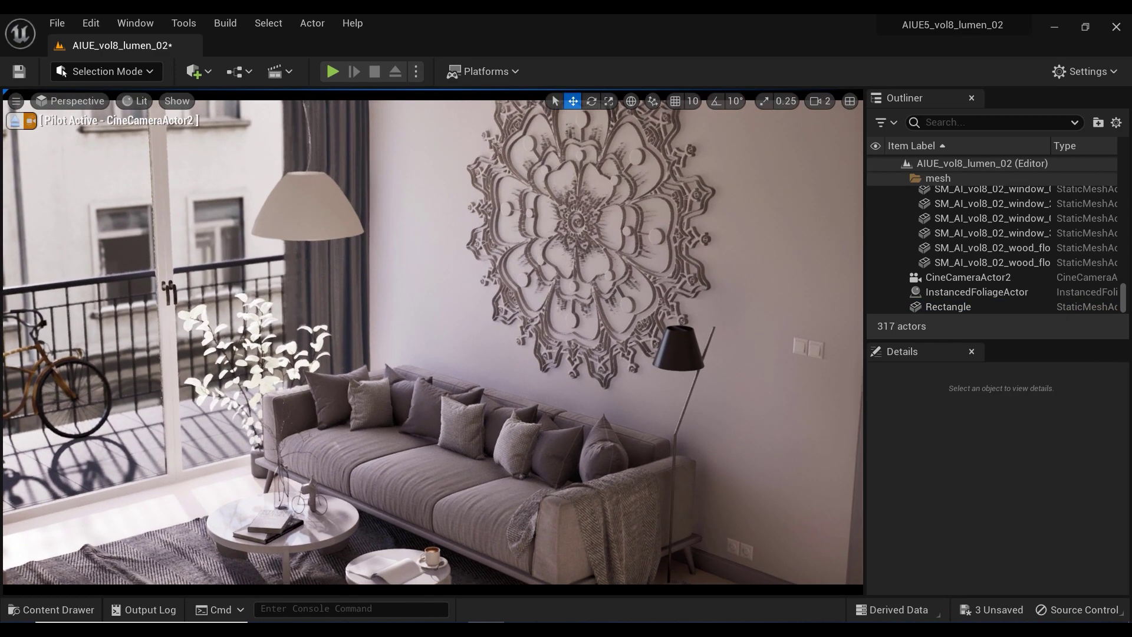
left_click(593, 249)
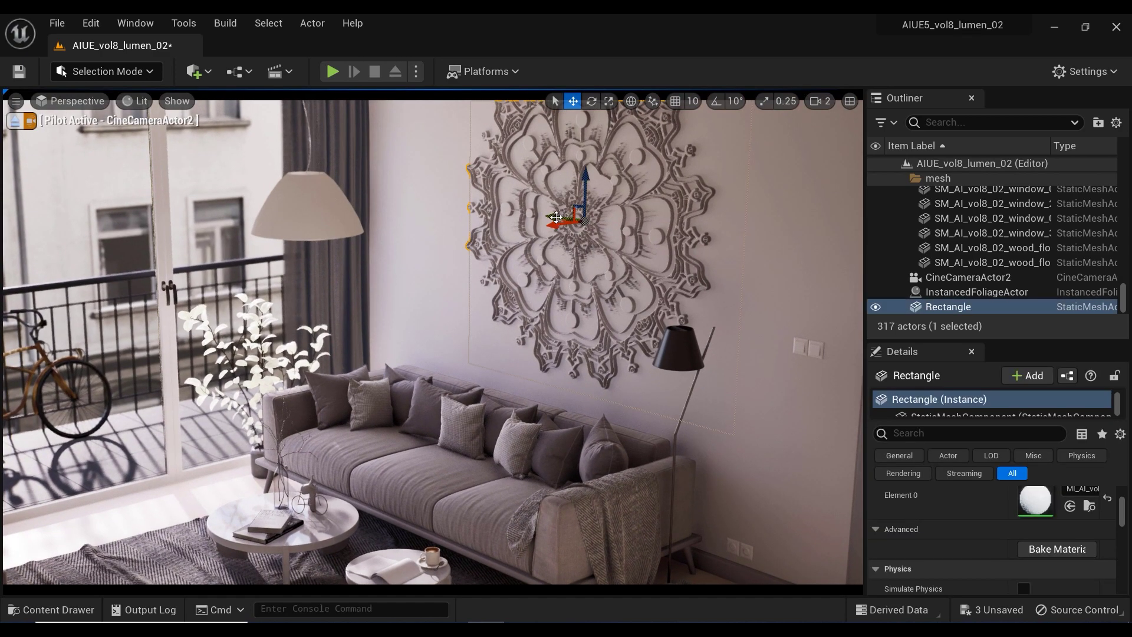
left_click_drag(552, 217, 521, 216)
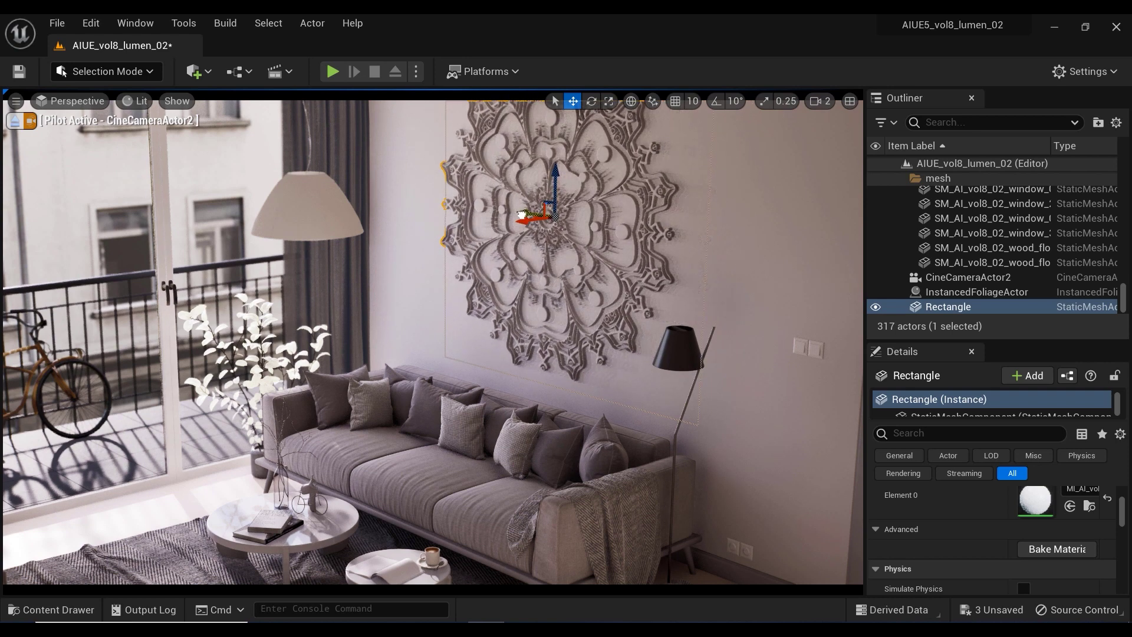
key("Escape")
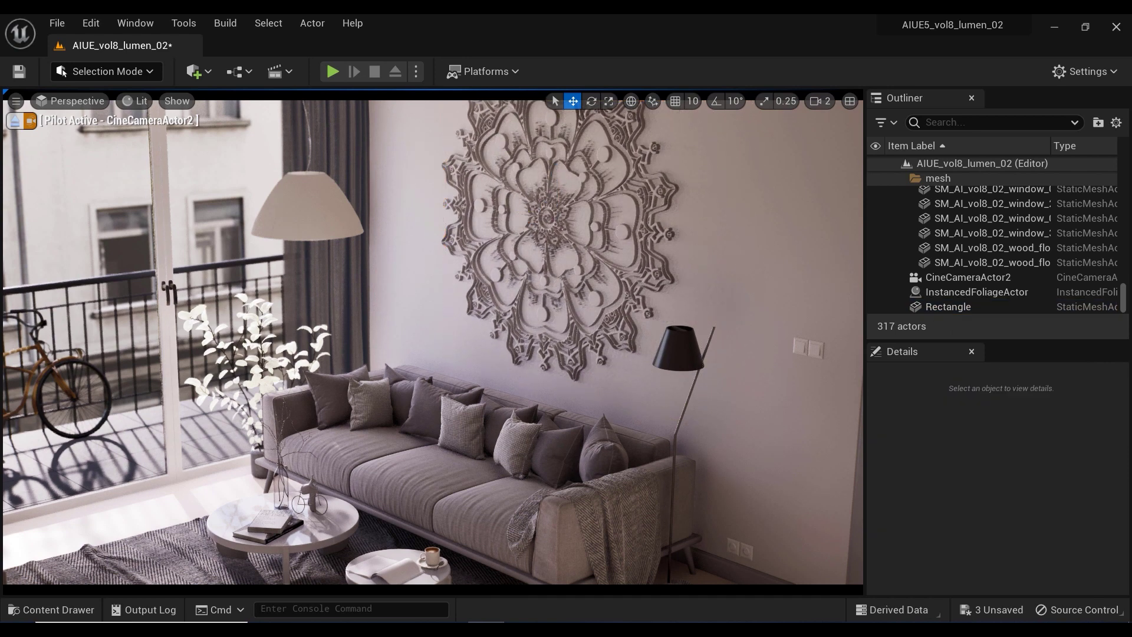
Sink the ornament slightly deeper into the wall for a shallower relief, deselect it and reframe the CineCameraActor2 shot
left_click(533, 216)
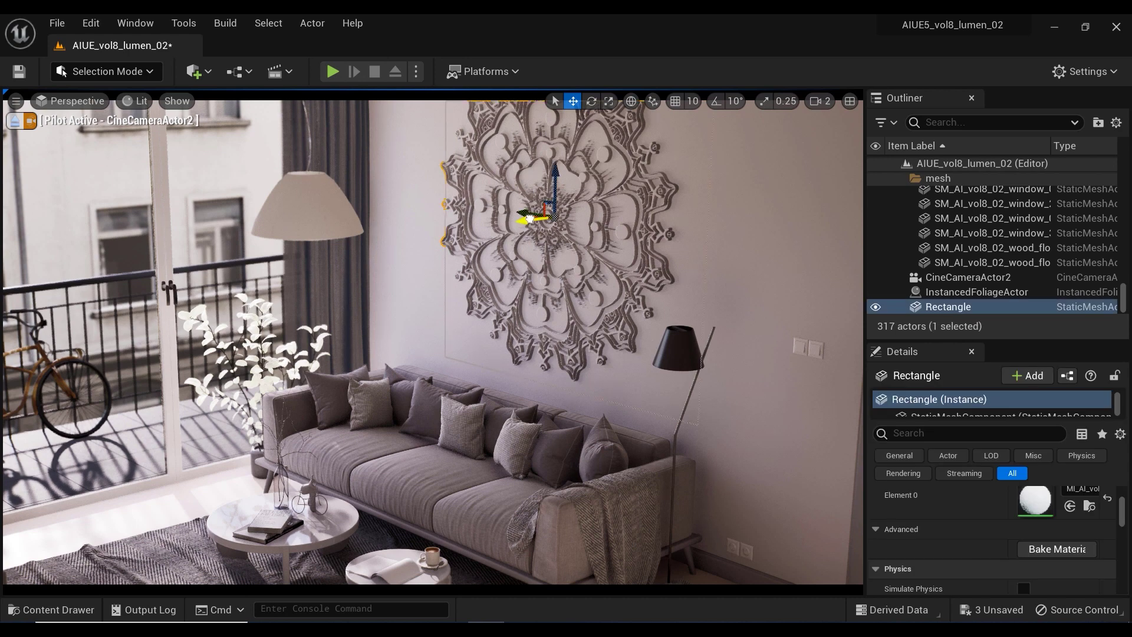
left_click_drag(529, 219, 531, 219)
key("Escape")
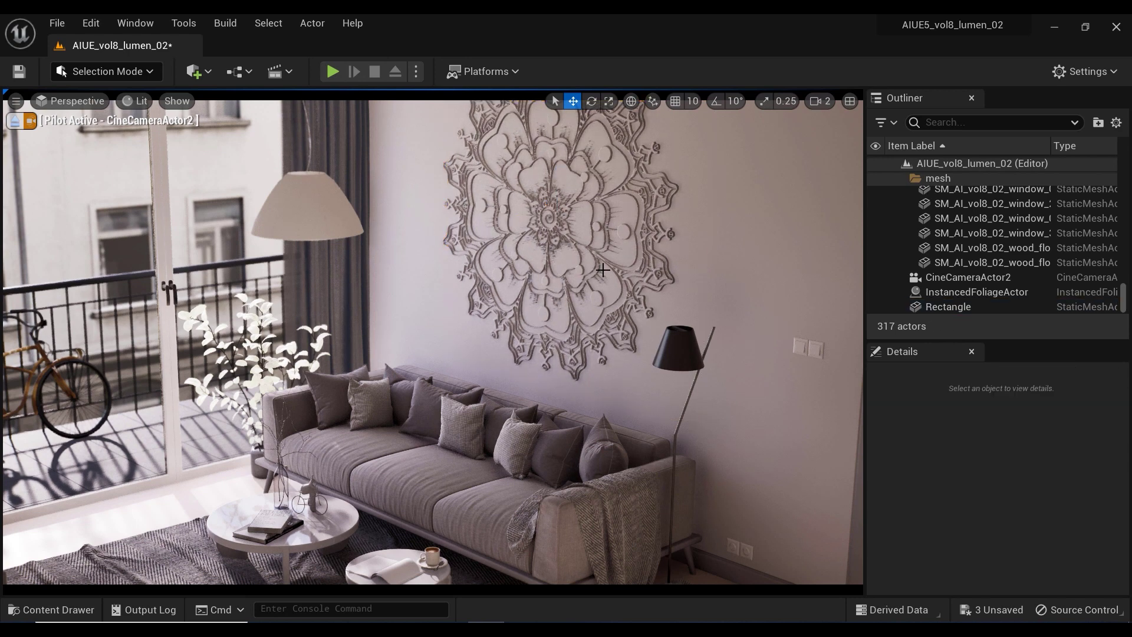
middle_click_drag(530, 219, 535, 204)
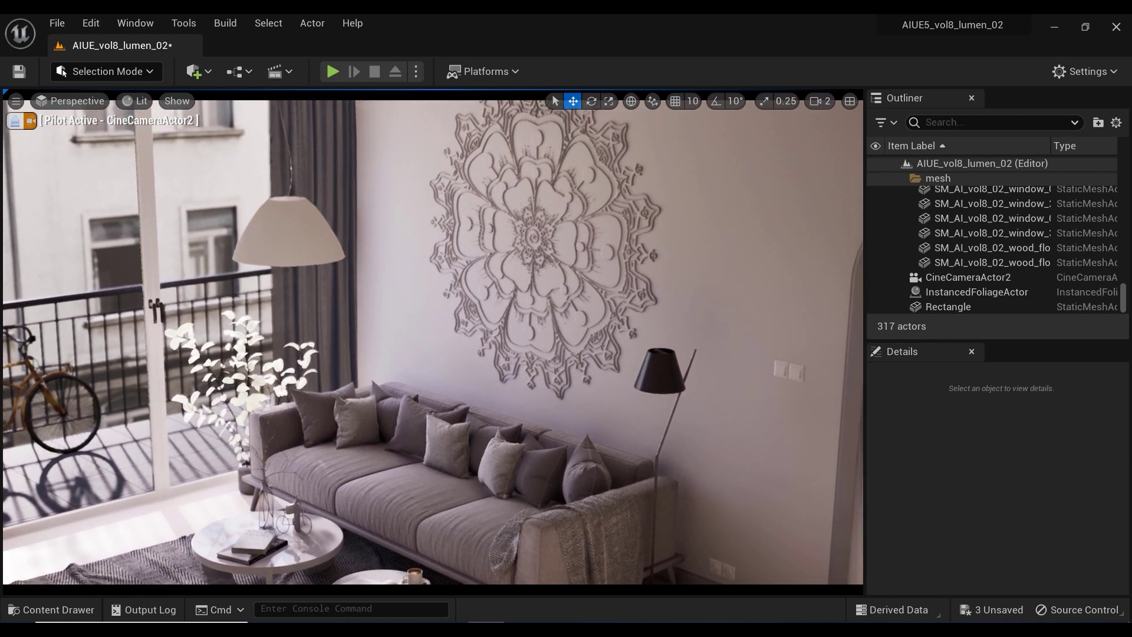